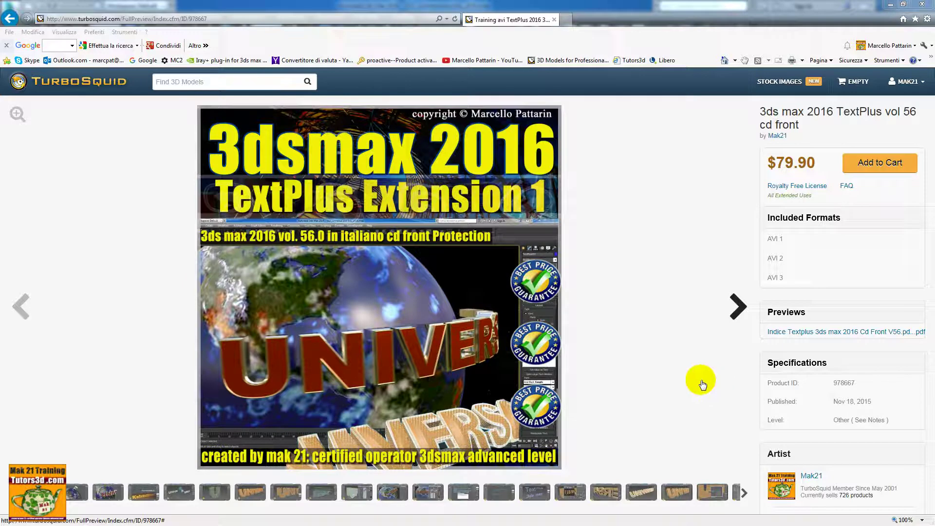
Step: Browse the TextPlus course preview images, including the Kelvin2000.0 scene screenshot
{"action": "left_click", "coordinate": [108, 494]}
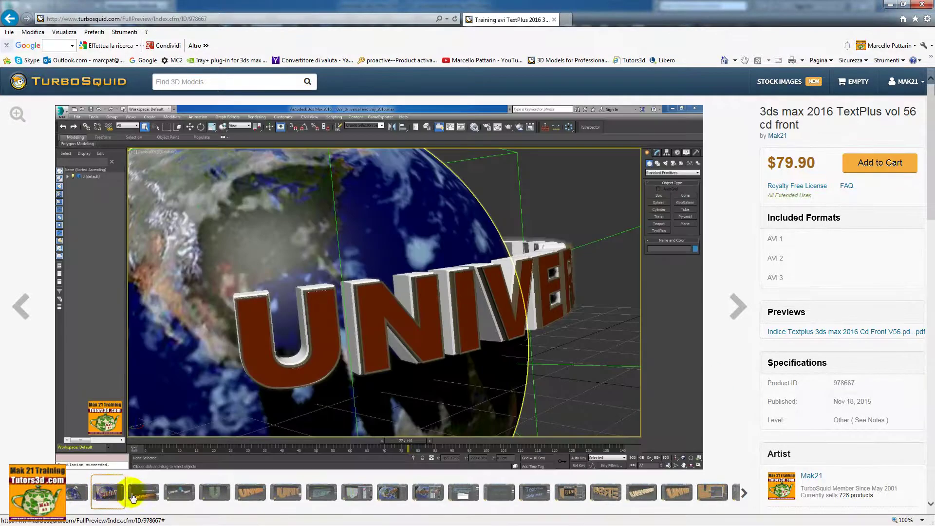
{"action": "left_click", "coordinate": [133, 496]}
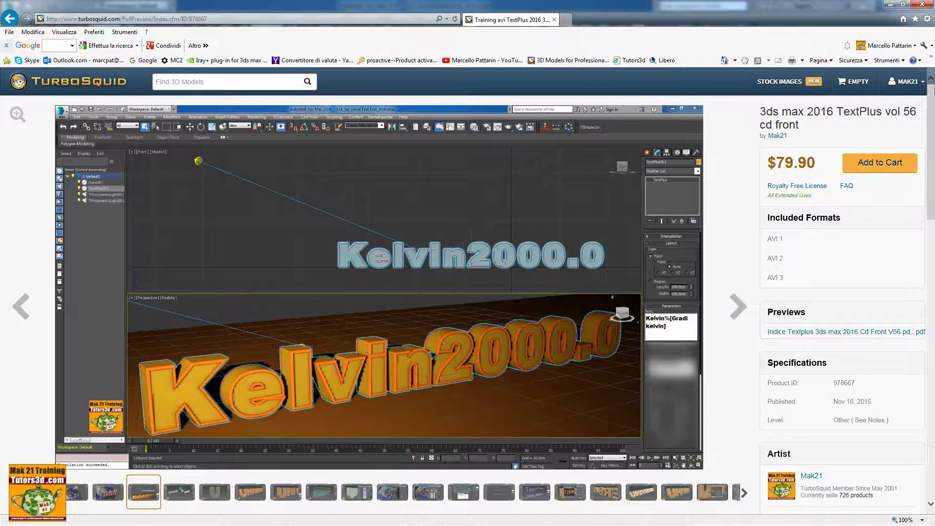
{"action": "left_click", "coordinate": [78, 493]}
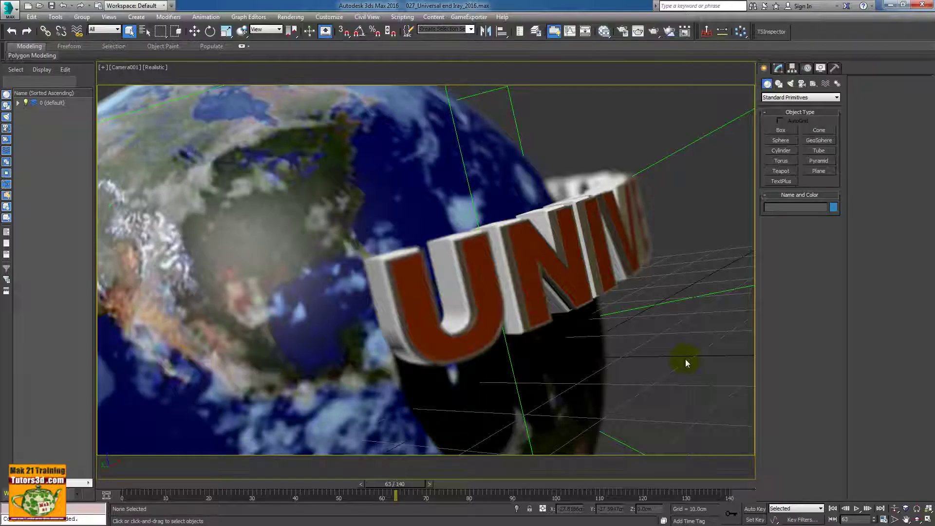
Step: Scrub the animation to frame 89 with the UNIVERSALE group selected, then start opening another file
{"action": "mouse_move", "coordinate": [396, 484]}
{"action": "left_mouse_down"}
{"action": "mouse_move", "coordinate": [122, 486]}
{"action": "mouse_move", "coordinate": [735, 488]}
{"action": "mouse_move", "coordinate": [369, 474]}
{"action": "mouse_move", "coordinate": [525, 475]}
{"action": "mouse_move", "coordinate": [390, 475]}
{"action": "mouse_move", "coordinate": [521, 474]}
{"action": "mouse_move", "coordinate": [417, 475]}
{"action": "mouse_move", "coordinate": [477, 475]}
{"action": "mouse_move", "coordinate": [455, 475]}
{"action": "left_mouse_up"}
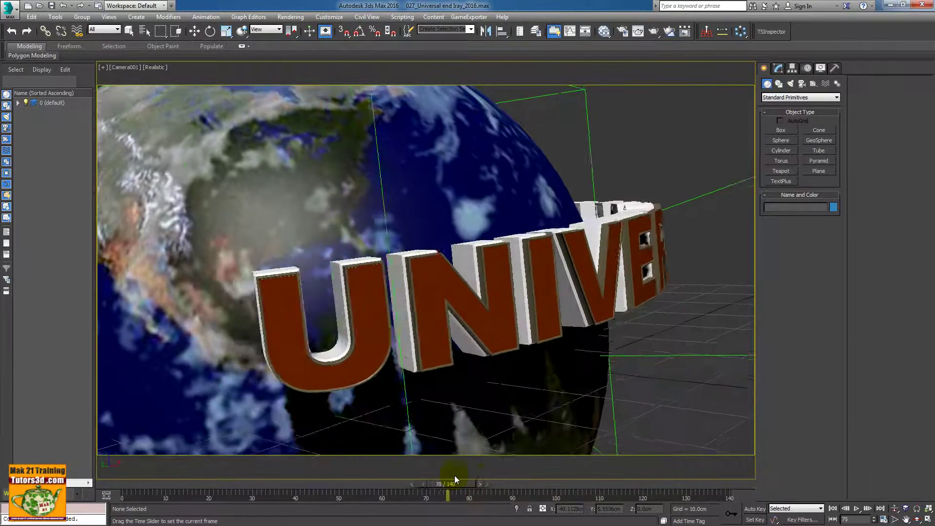
{"action": "left_click", "coordinate": [474, 326]}
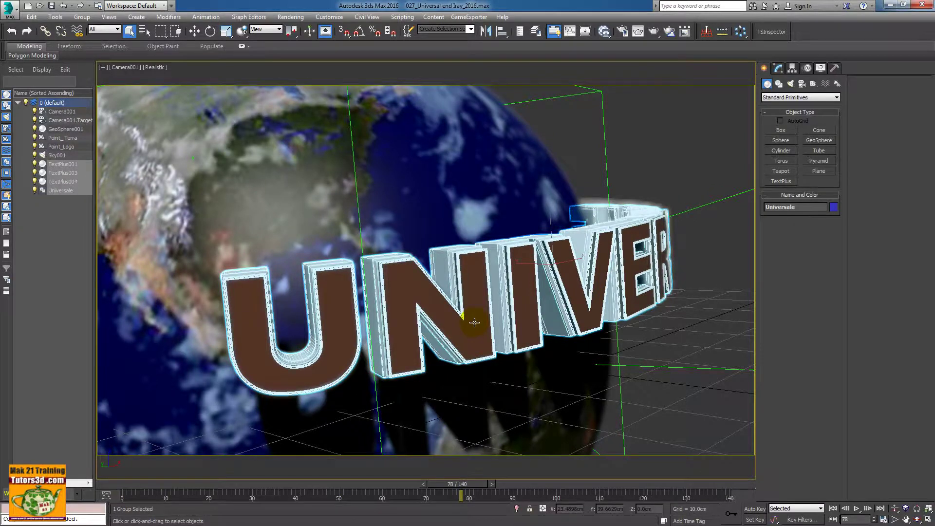
{"action": "mouse_move", "coordinate": [480, 485]}
{"action": "left_mouse_down"}
{"action": "mouse_move", "coordinate": [680, 484]}
{"action": "mouse_move", "coordinate": [428, 483]}
{"action": "mouse_move", "coordinate": [521, 484]}
{"action": "left_mouse_up"}
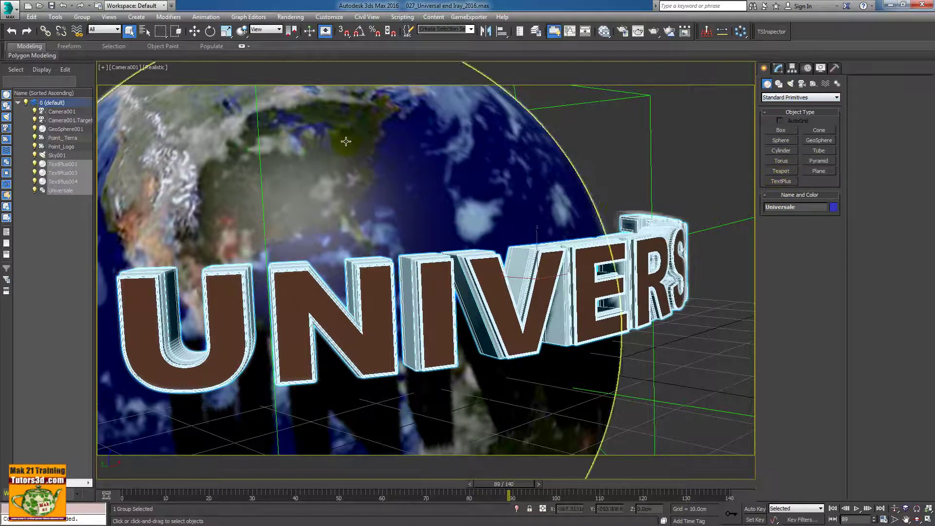
{"action": "left_click", "coordinate": [28, 6]}
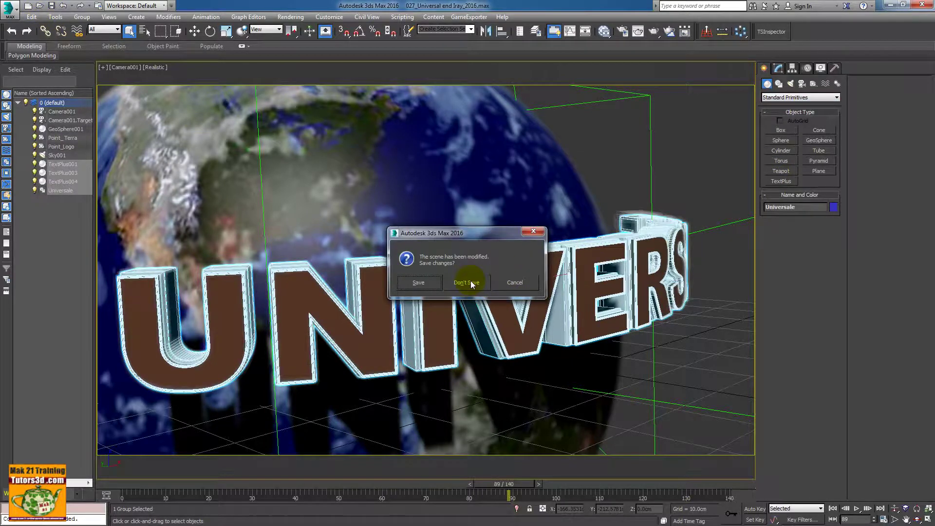
Step: Discard unsaved changes and open the 001_TextPlus_Start 2016 scene
{"action": "left_click", "coordinate": [471, 284]}
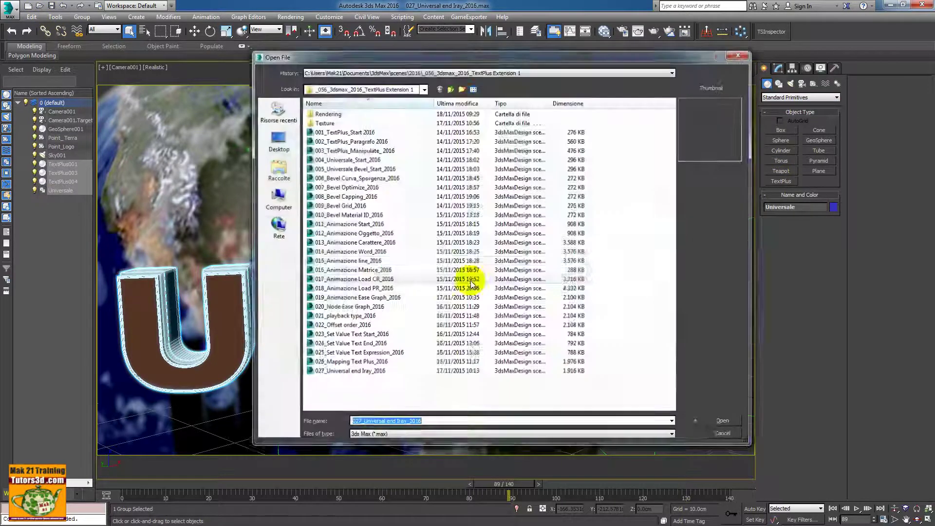
{"action": "left_click", "coordinate": [358, 142]}
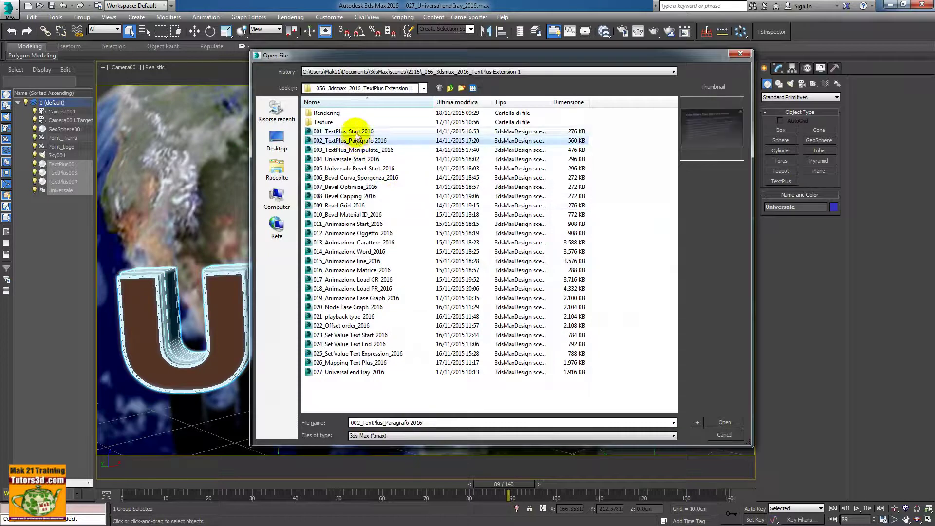
{"action": "left_click", "coordinate": [358, 131]}
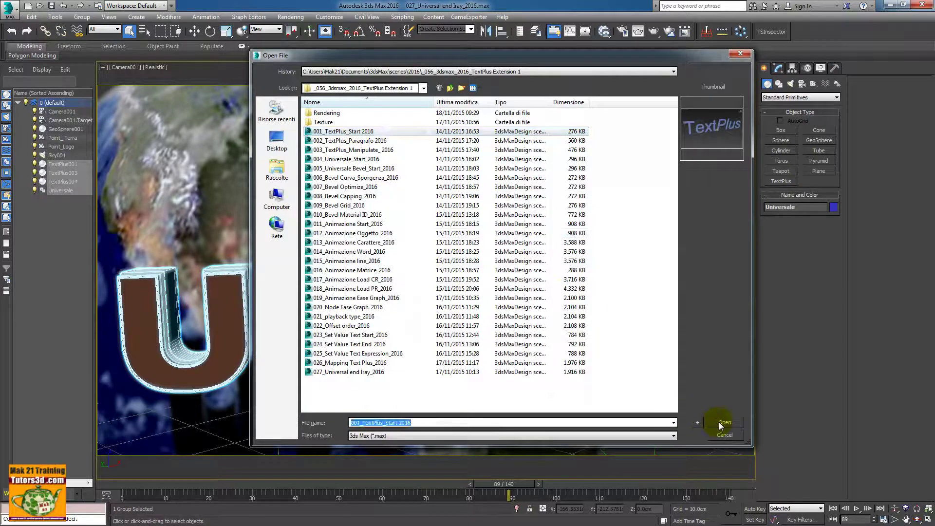
{"action": "left_click", "coordinate": [723, 423]}
Step: Select the blue TextPlus text and show its parameters with the Animation rollout expanded
{"action": "left_click", "coordinate": [409, 276]}
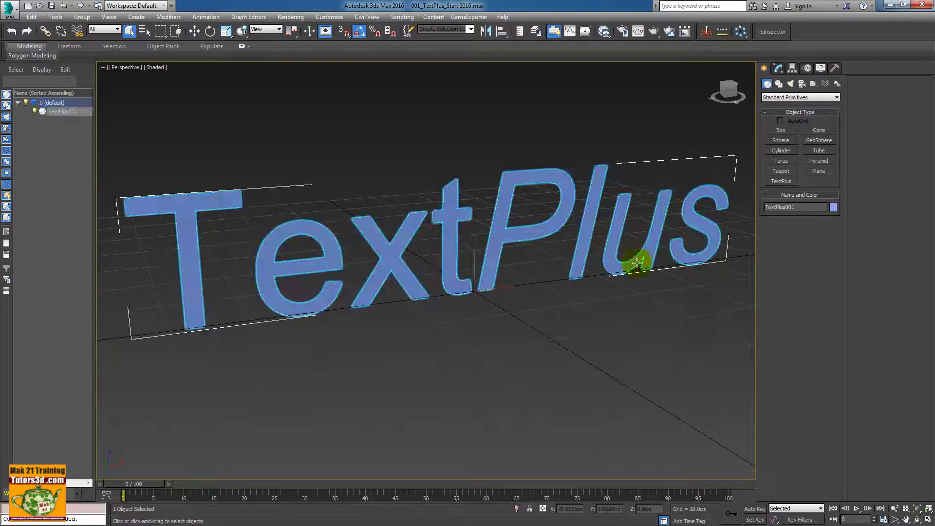
{"action": "left_click", "coordinate": [778, 68]}
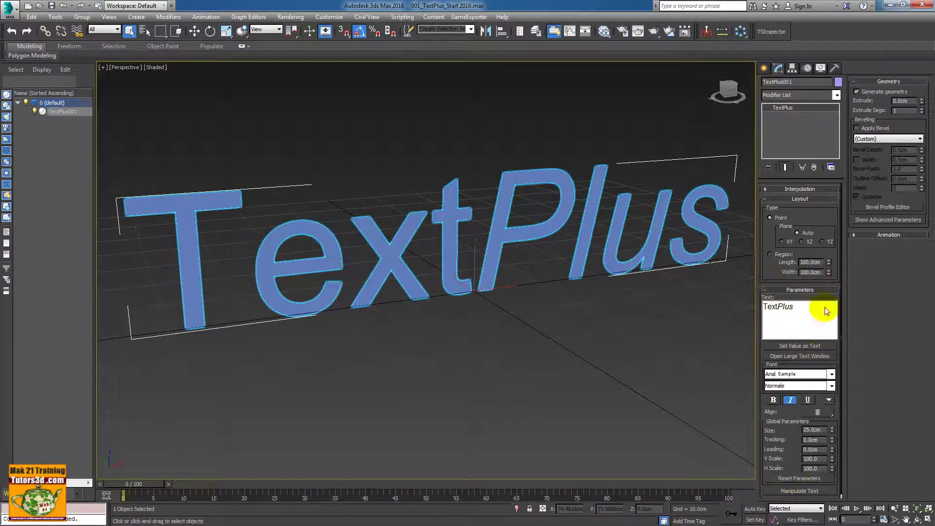
{"action": "left_click", "coordinate": [861, 233]}
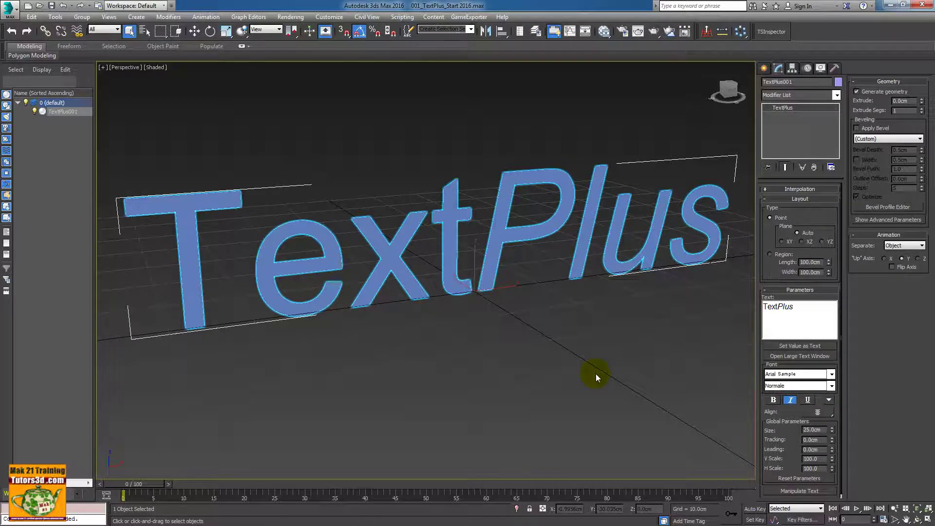
Step: Open 002_TextPlus_Paragrafo 2016 without saving the current scene
{"action": "left_click", "coordinate": [41, 6]}
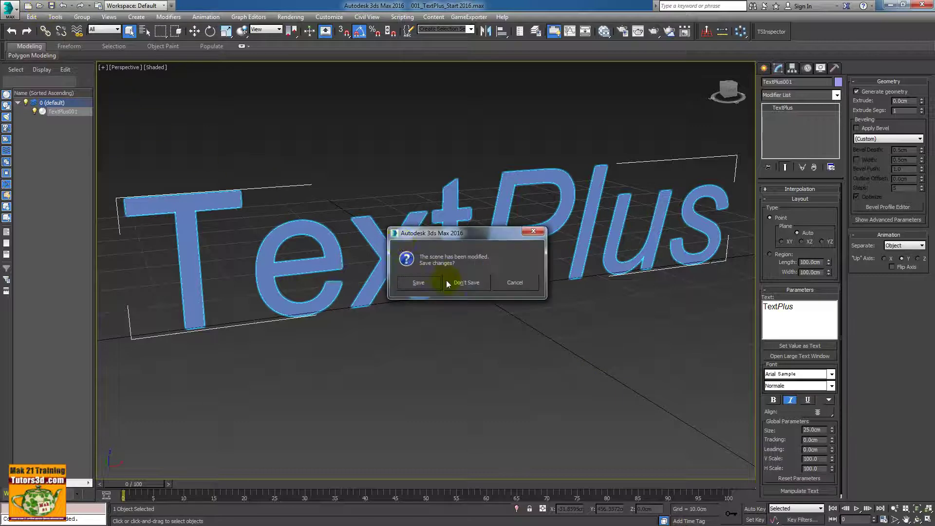
{"action": "left_click", "coordinate": [448, 284]}
{"action": "left_click", "coordinate": [343, 140]}
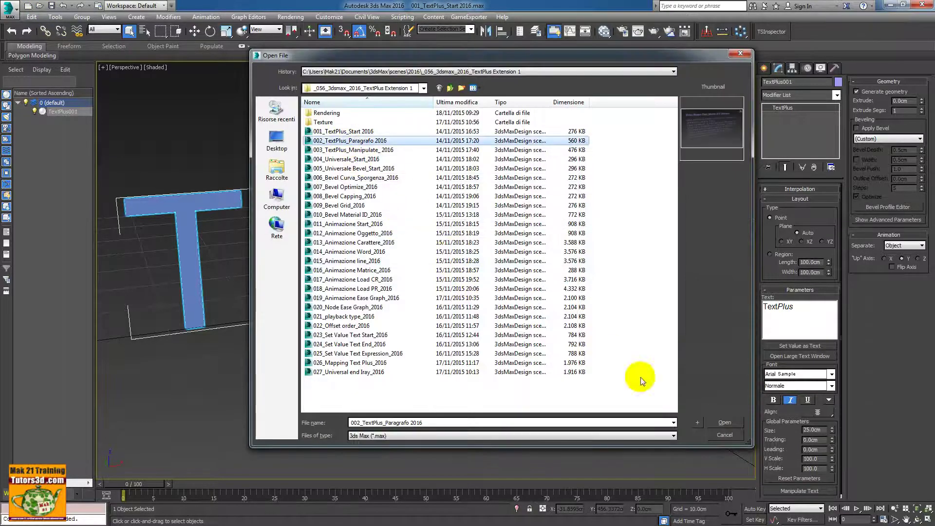
{"action": "left_click", "coordinate": [725, 424]}
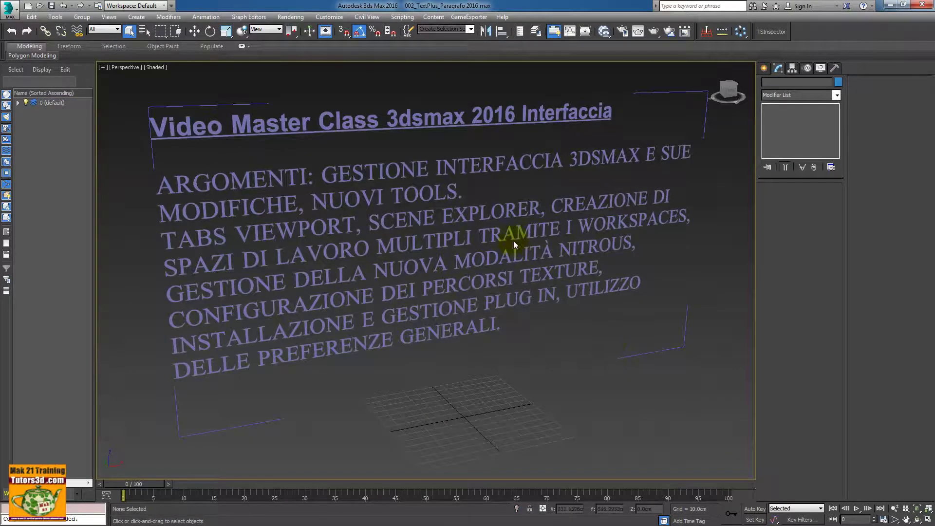
Step: Select the paragraph text, toggle the extra style row under B/I/U, and begin opening another file
{"action": "left_click", "coordinate": [514, 214]}
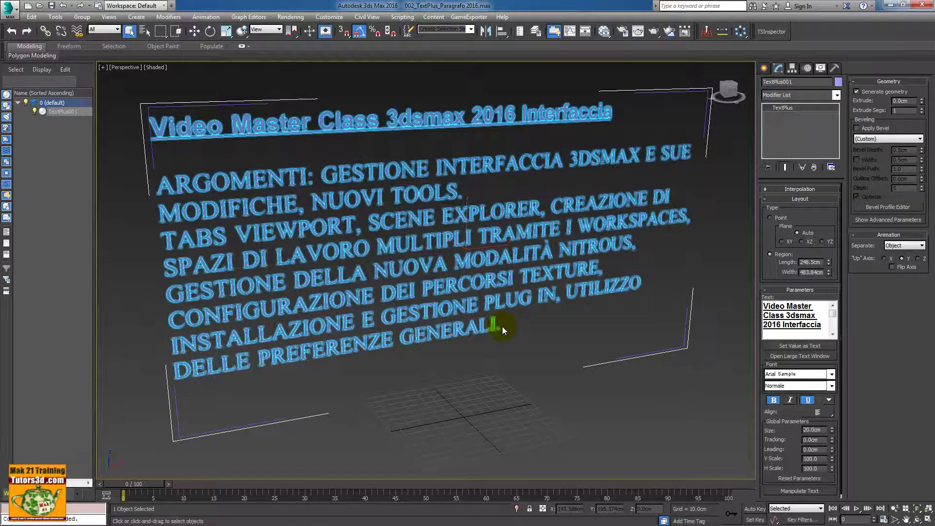
{"action": "left_click", "coordinate": [829, 400]}
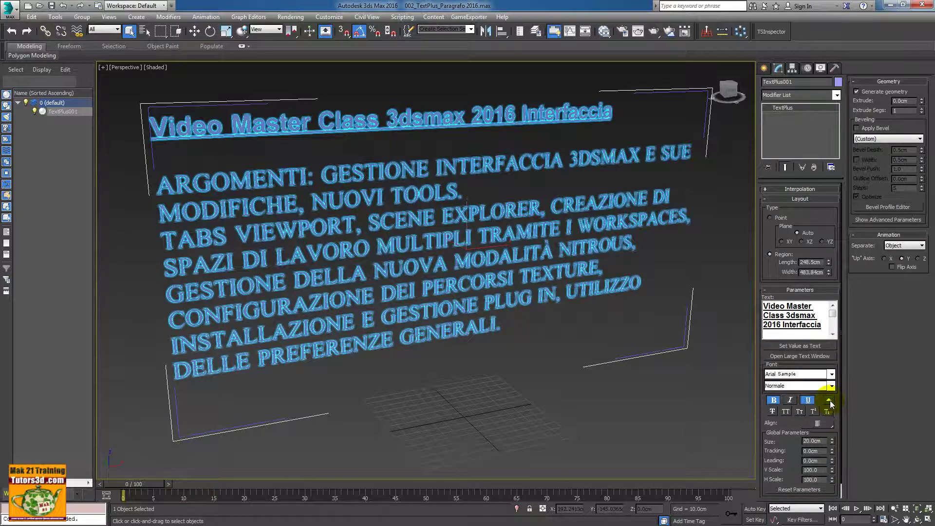
{"action": "left_click", "coordinate": [829, 400]}
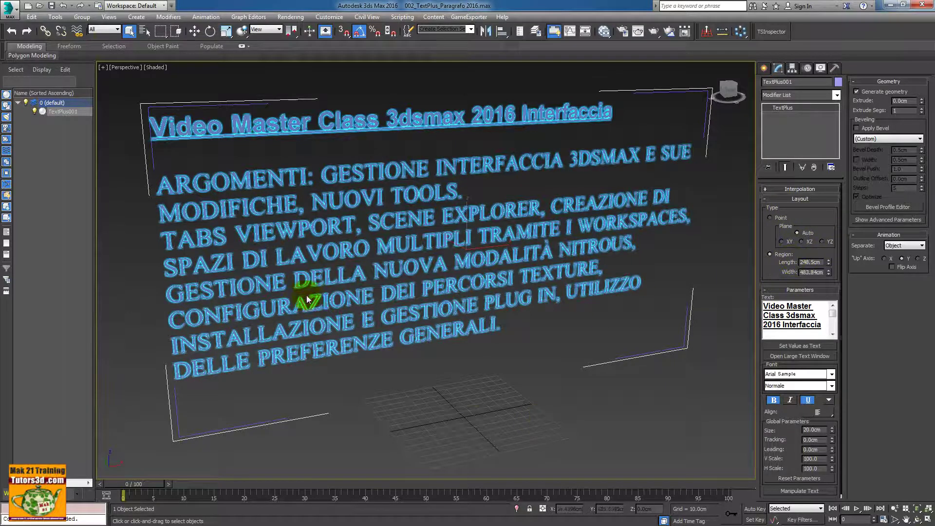
{"action": "left_click", "coordinate": [28, 6]}
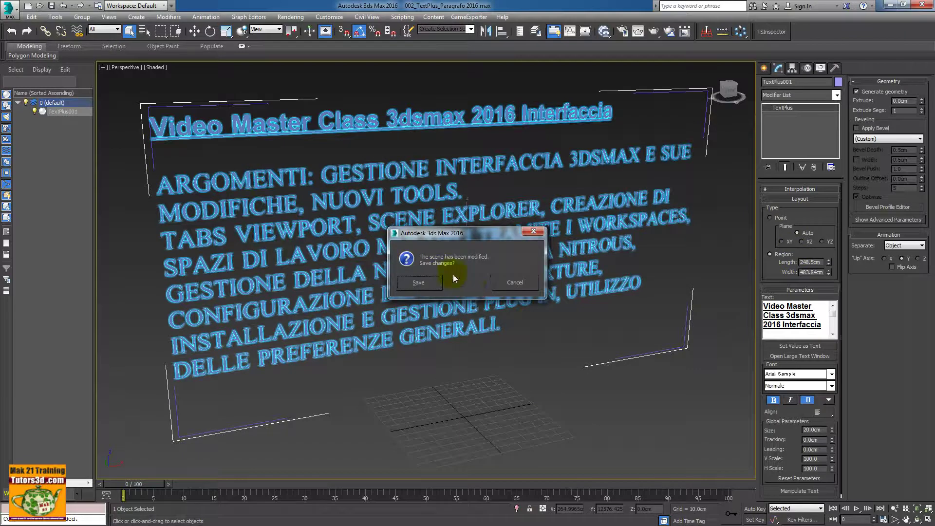
Step: Discard changes and open the 006_Bevel Curva_Sporgenza_2016 scene
{"action": "left_click", "coordinate": [460, 282]}
{"action": "left_click", "coordinate": [362, 171]}
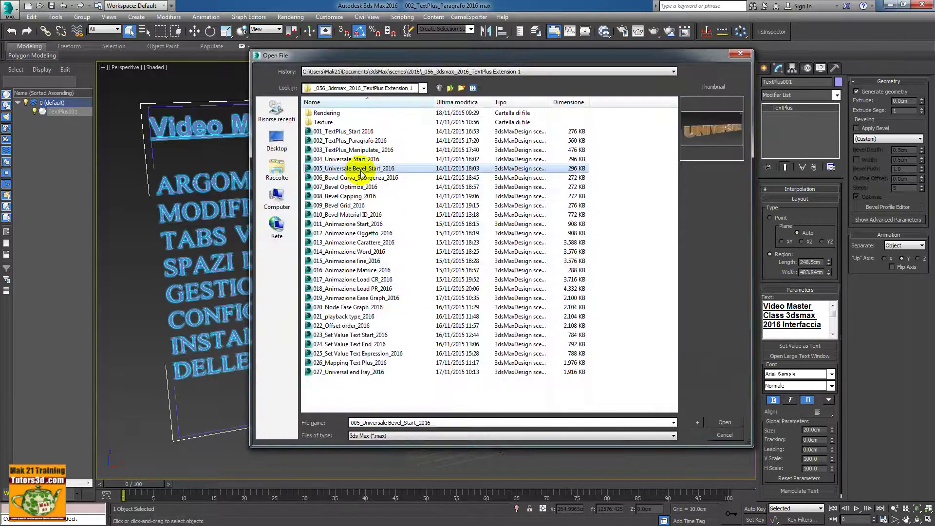
{"action": "left_click", "coordinate": [366, 179]}
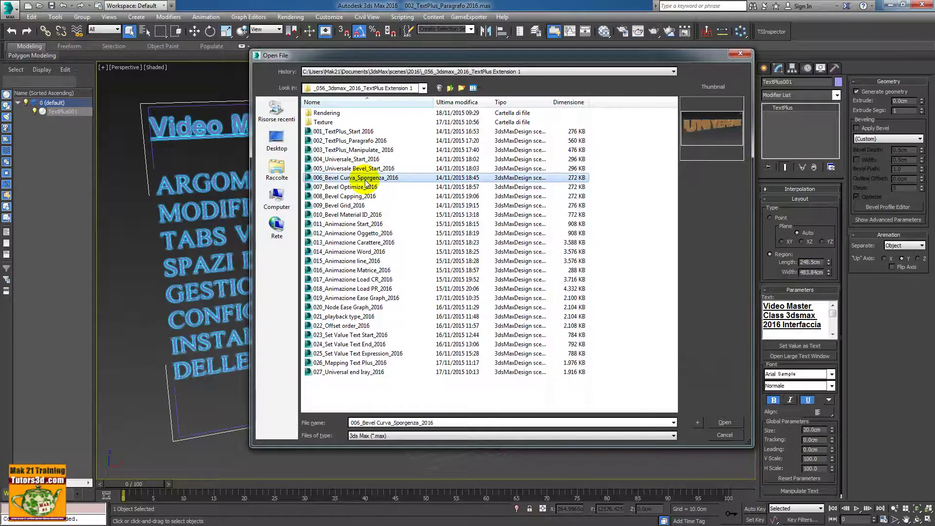
{"action": "left_click", "coordinate": [725, 424]}
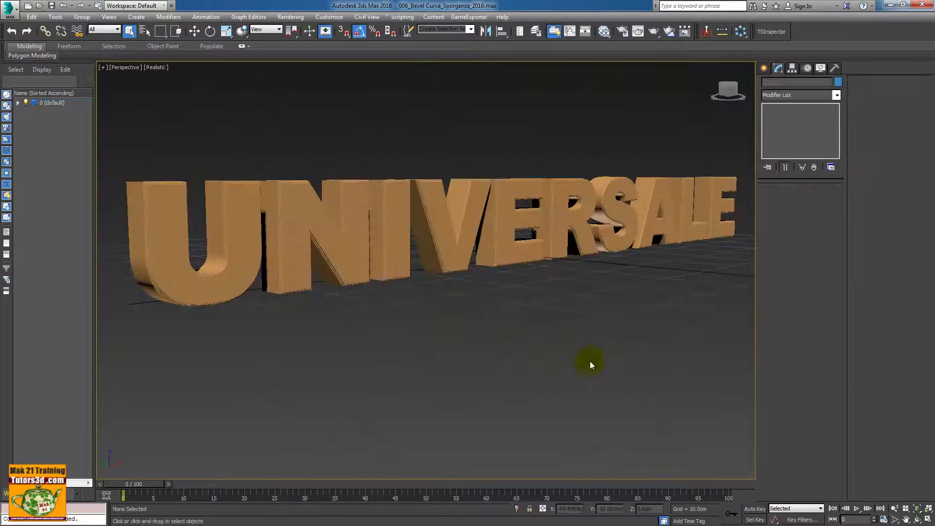
Step: Orbit and zoom in on the bevelled UNIVERSALE letters, then deselect the text
{"action": "left_click", "coordinate": [251, 268]}
{"action": "mouse_move", "coordinate": [251, 272]}
{"action": "middle_mouse_down", "text": "alt"}
{"action": "mouse_move", "coordinate": [425, 328]}
{"action": "mouse_move", "coordinate": [362, 328]}
{"action": "mouse_move", "coordinate": [355, 313]}
{"action": "middle_mouse_up", "text": "alt"}
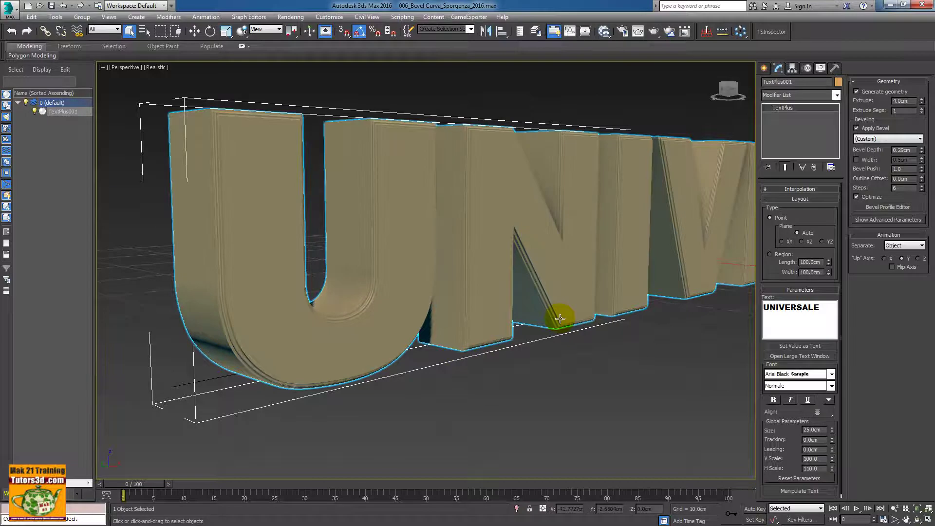
{"action": "middle_click_drag", "start_coordinate": [253, 236], "coordinate": [277, 255]}
{"action": "scroll", "coordinate": [276, 256], "scroll_direction": "up", "scroll_amount": 1}
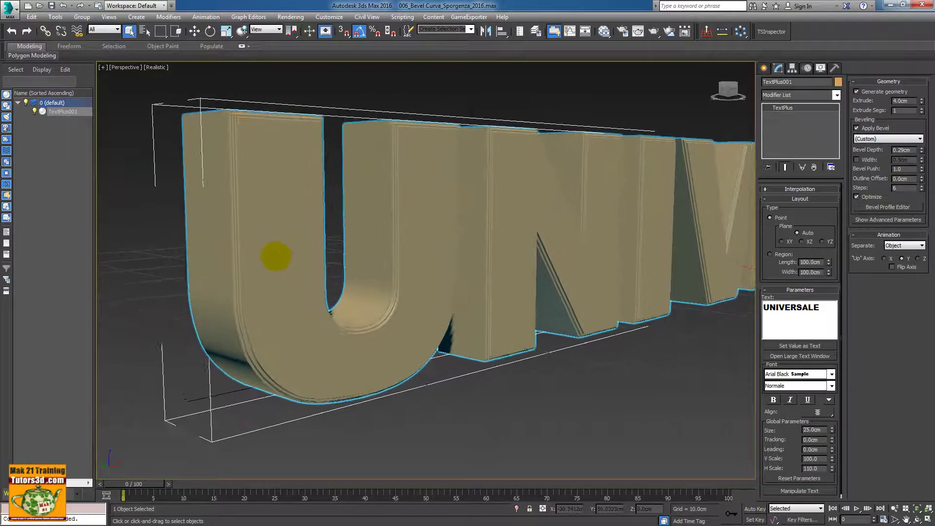
{"action": "scroll", "coordinate": [274, 256], "scroll_direction": "up", "scroll_amount": 2}
{"action": "scroll", "coordinate": [275, 255], "scroll_direction": "up", "scroll_amount": 2}
{"action": "scroll", "coordinate": [278, 255], "scroll_direction": "up", "scroll_amount": 1}
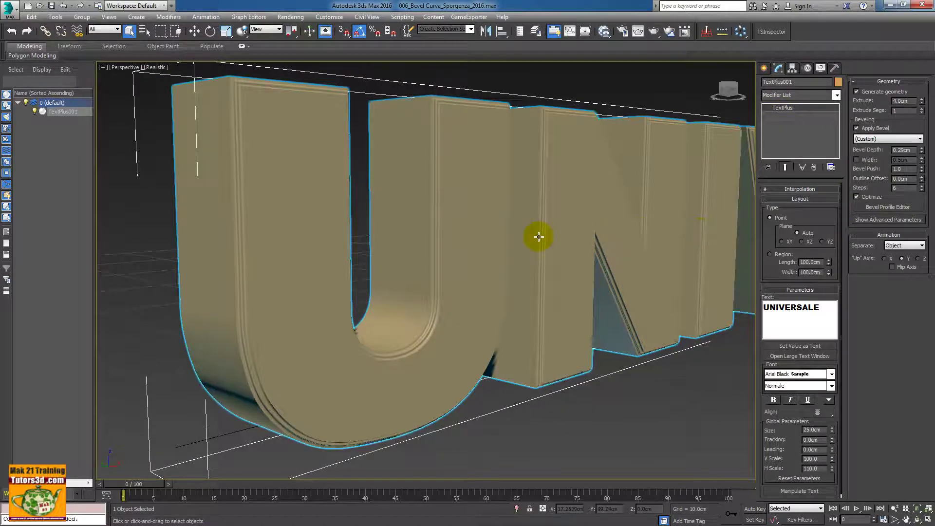
{"action": "middle_click_drag", "start_coordinate": [536, 234], "coordinate": [544, 242]}
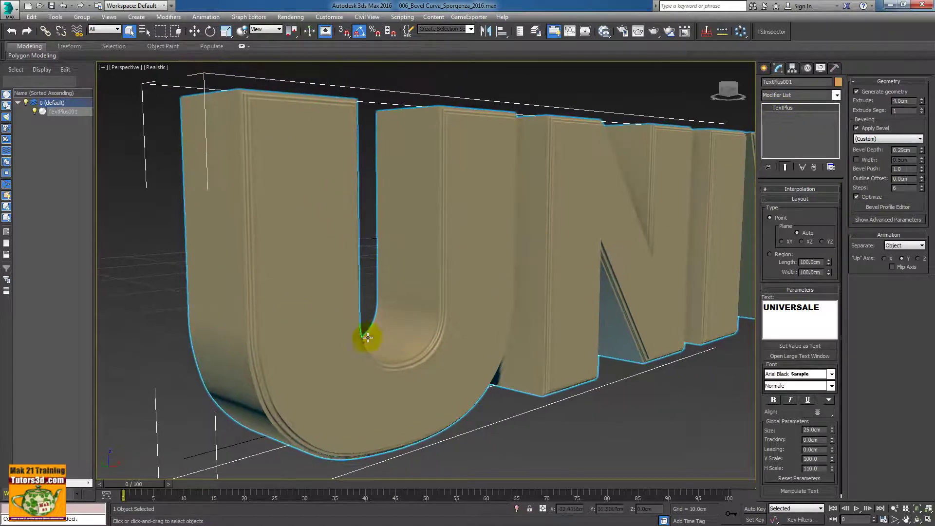
{"action": "scroll", "coordinate": [418, 355], "scroll_direction": "up", "scroll_amount": 4}
{"action": "scroll", "coordinate": [431, 349], "scroll_direction": "up", "scroll_amount": 2}
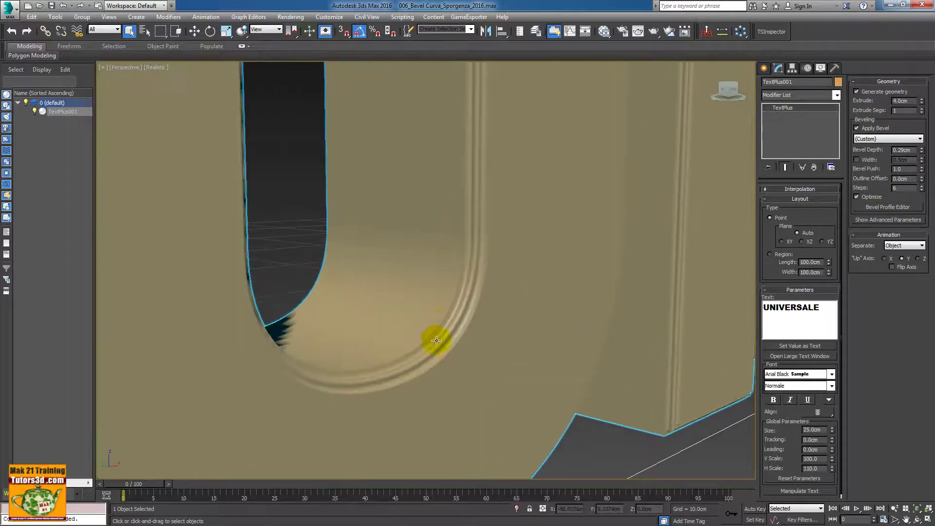
{"action": "scroll", "coordinate": [469, 326], "scroll_direction": "down", "scroll_amount": 2}
{"action": "scroll", "coordinate": [468, 307], "scroll_direction": "down", "scroll_amount": 5}
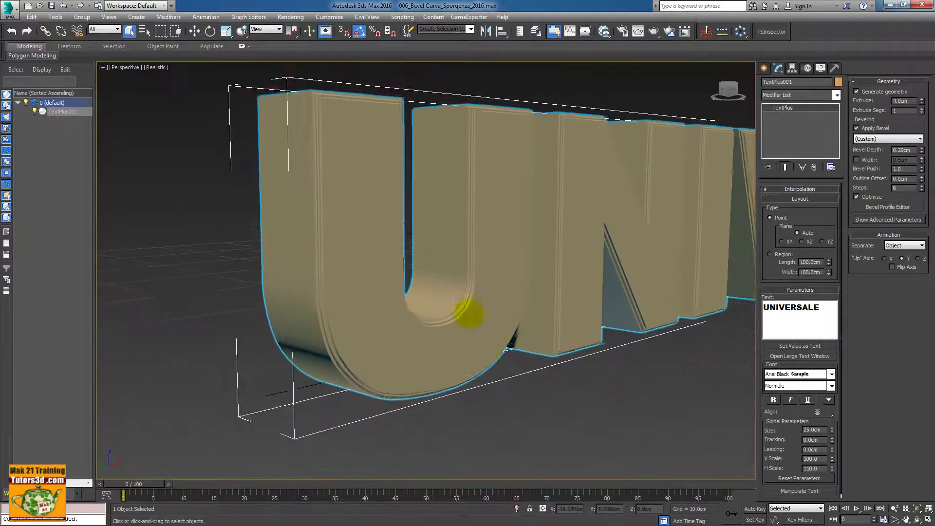
{"action": "left_click", "coordinate": [559, 400]}
Step: Open 007_Bevel Optimize_2016 without saving and pan across to the IVE letters
{"action": "left_click", "coordinate": [40, 6]}
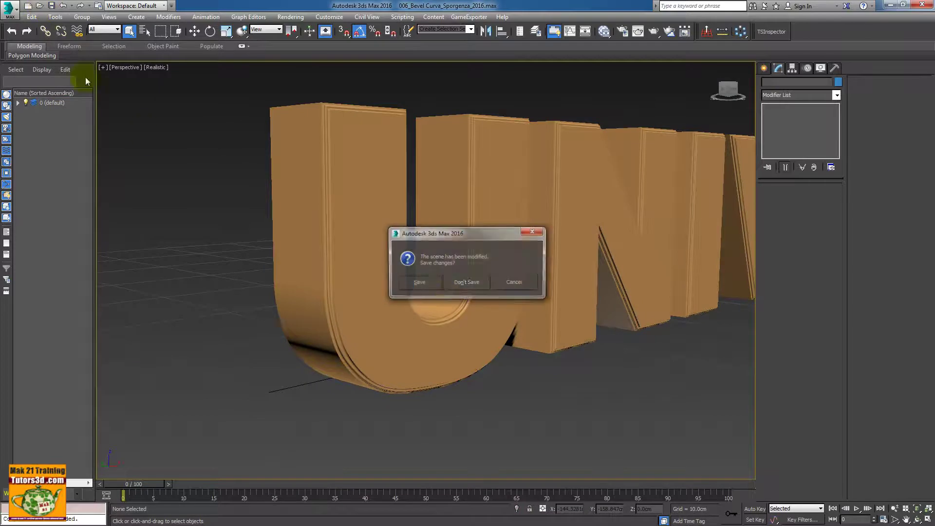
{"action": "left_click", "coordinate": [465, 287]}
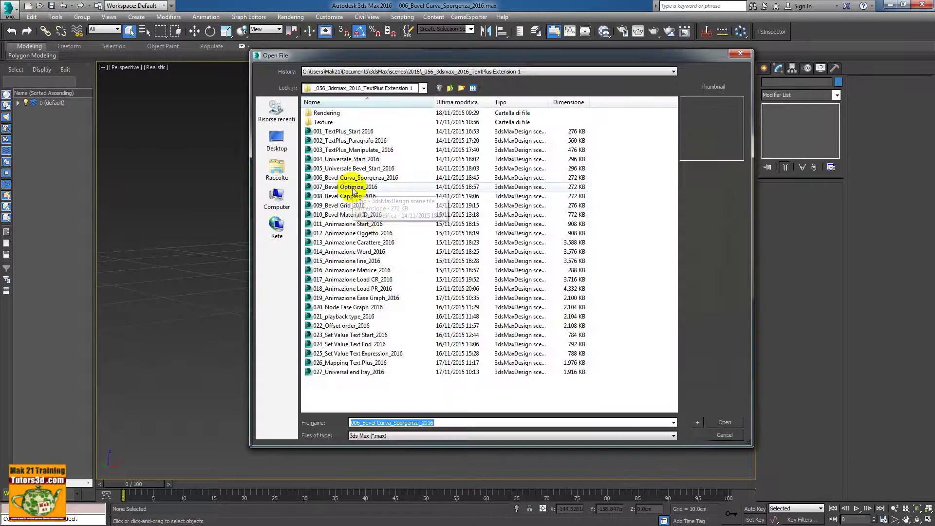
{"action": "left_click", "coordinate": [724, 424]}
{"action": "scroll", "coordinate": [359, 338], "scroll_direction": "up", "scroll_amount": 3}
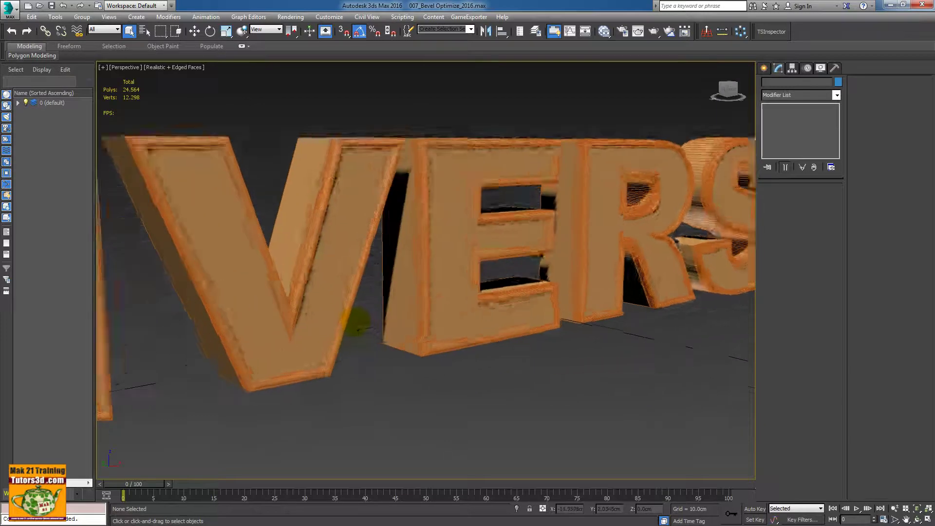
{"action": "scroll", "coordinate": [355, 323], "scroll_direction": "up", "scroll_amount": 3}
{"action": "middle_click_drag", "start_coordinate": [374, 317], "coordinate": [454, 345]}
{"action": "scroll", "coordinate": [421, 313], "scroll_direction": "up", "scroll_amount": 2}
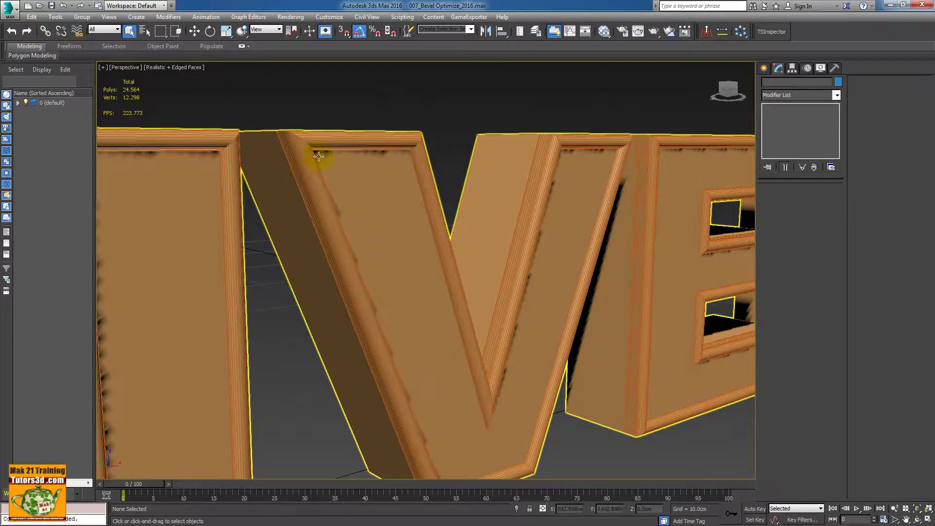
{"action": "scroll", "coordinate": [408, 321], "scroll_direction": "down", "scroll_amount": 3}
{"action": "scroll", "coordinate": [409, 339], "scroll_direction": "down", "scroll_amount": 3}
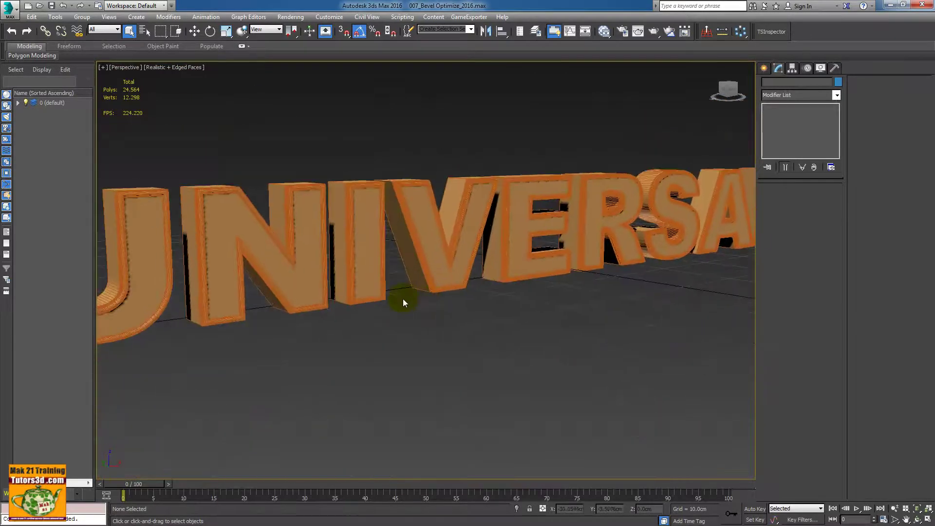
{"action": "scroll", "coordinate": [412, 312], "scroll_direction": "down", "scroll_amount": 2}
Step: Orbit around the selected UNIVERSALE text and show its Half Circle profile in the Bevel Profile Editor
{"action": "left_click", "coordinate": [265, 277]}
{"action": "mouse_move", "coordinate": [275, 286]}
{"action": "middle_mouse_down", "text": "alt"}
{"action": "mouse_move", "coordinate": [359, 292]}
{"action": "mouse_move", "coordinate": [354, 316]}
{"action": "middle_mouse_up", "text": "alt"}
{"action": "scroll", "coordinate": [539, 328], "scroll_direction": "up", "scroll_amount": 5}
{"action": "scroll", "coordinate": [472, 188], "scroll_direction": "up", "scroll_amount": 2}
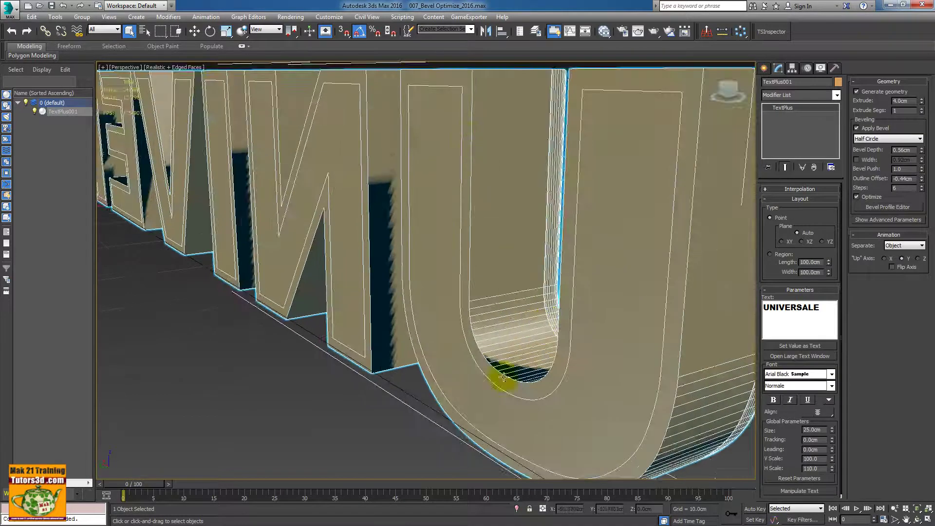
{"action": "scroll", "coordinate": [608, 235], "scroll_direction": "down", "scroll_amount": 5}
{"action": "mouse_move", "coordinate": [584, 298]}
{"action": "middle_mouse_down", "text": "alt"}
{"action": "mouse_move", "coordinate": [557, 315]}
{"action": "mouse_move", "coordinate": [477, 307]}
{"action": "mouse_move", "coordinate": [657, 324]}
{"action": "mouse_move", "coordinate": [442, 282]}
{"action": "middle_mouse_up", "text": "alt"}
{"action": "scroll", "coordinate": [443, 282], "scroll_direction": "up", "scroll_amount": 3}
{"action": "scroll", "coordinate": [396, 271], "scroll_direction": "up", "scroll_amount": 3}
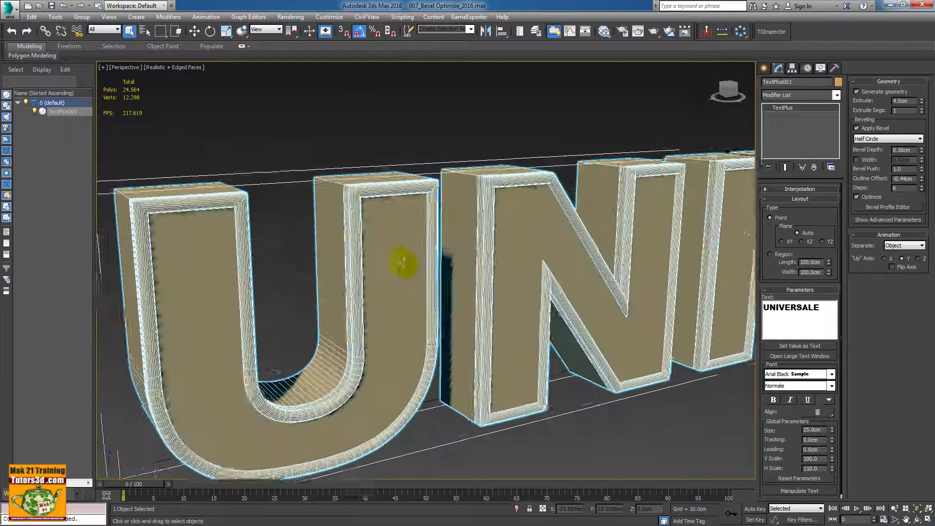
{"action": "scroll", "coordinate": [401, 261], "scroll_direction": "up", "scroll_amount": 3}
{"action": "middle_click_drag", "start_coordinate": [437, 225], "coordinate": [425, 234]}
{"action": "left_click", "coordinate": [764, 315]}
{"action": "left_click", "coordinate": [870, 208]}
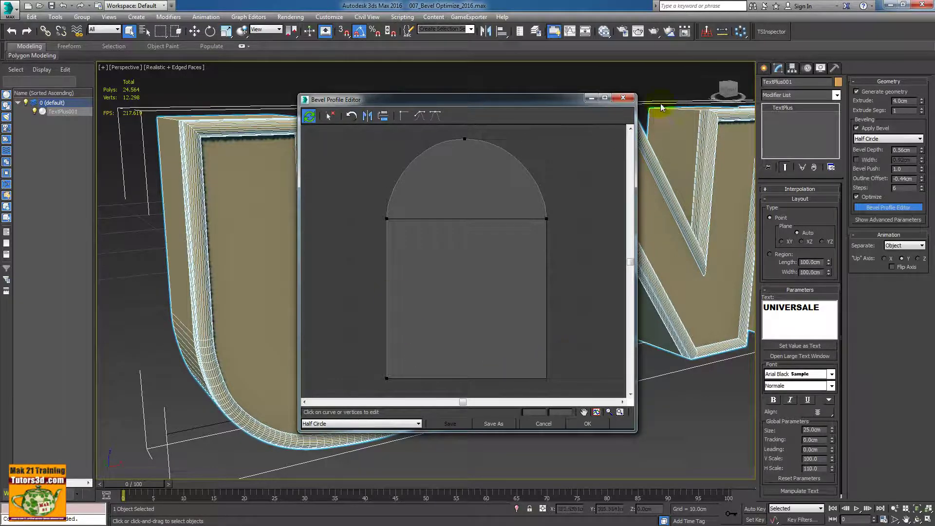
Step: Close the Bevel Profile Editor, discard changes, and pick 010_Bevel Material ID_2016 to open
{"action": "left_click", "coordinate": [623, 98]}
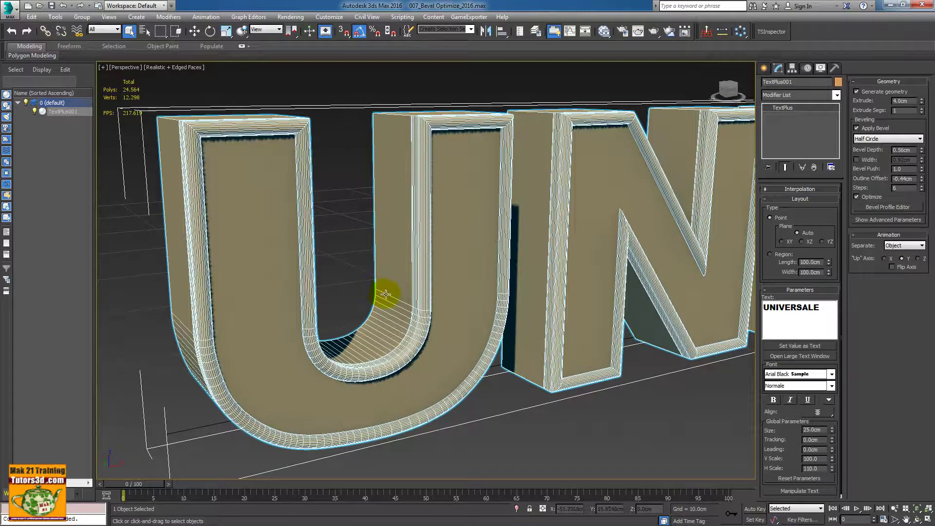
{"action": "middle_click_drag", "start_coordinate": [385, 294], "coordinate": [391, 299]}
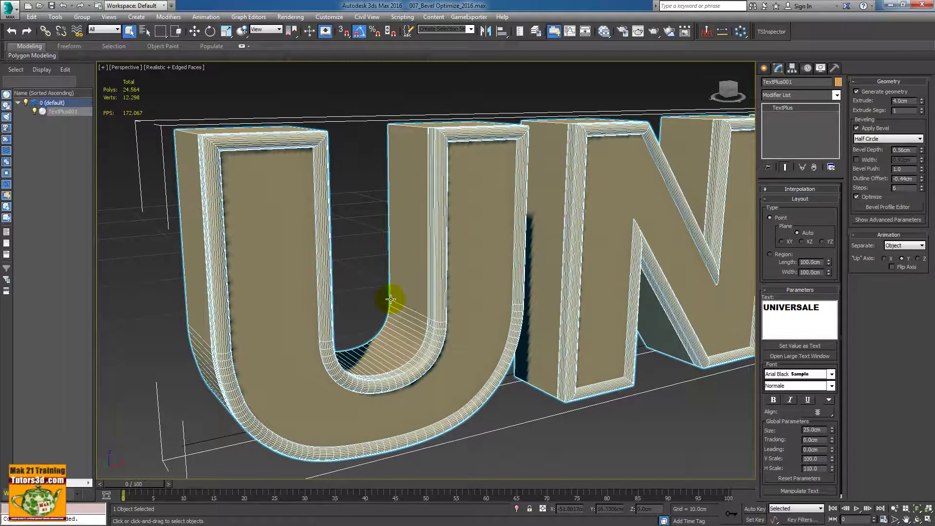
{"action": "left_click", "coordinate": [39, 5]}
{"action": "left_click", "coordinate": [462, 282]}
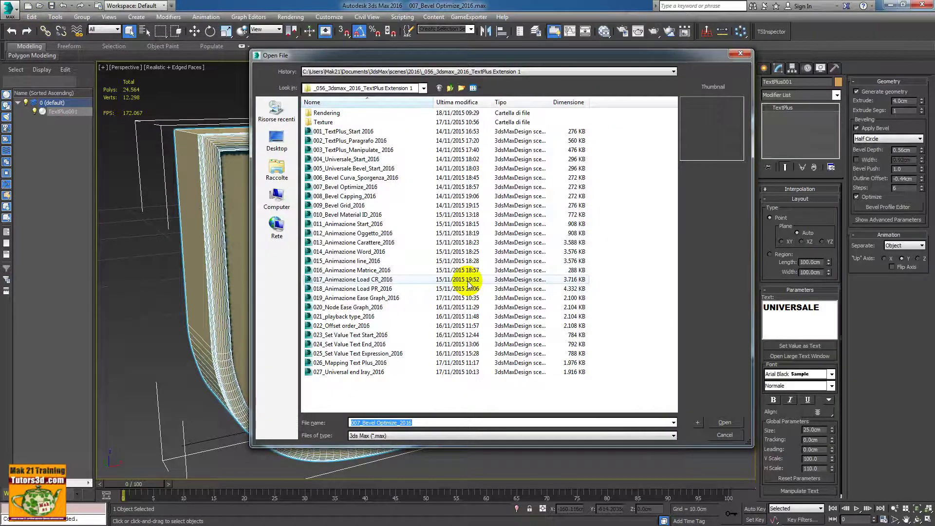
{"action": "left_click", "coordinate": [321, 215]}
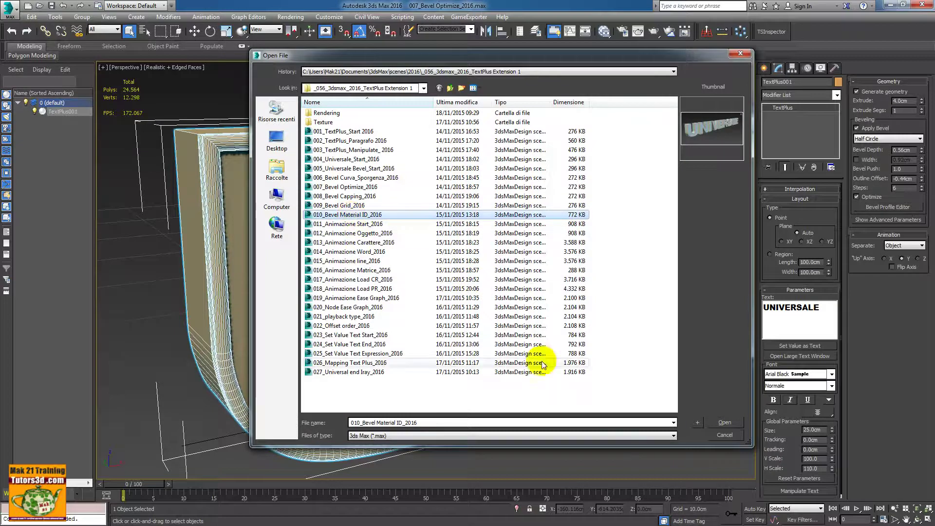
Step: Load 010_Bevel Material ID_2016 and frame the selected UNIVERSALE text in the viewport
{"action": "left_click", "coordinate": [724, 423]}
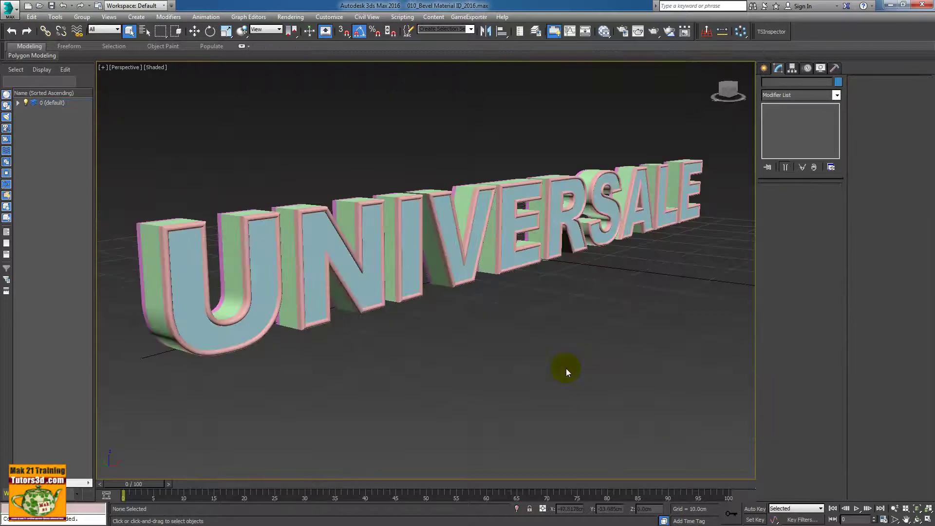
{"action": "scroll", "coordinate": [424, 343], "scroll_direction": "up", "scroll_amount": 3}
{"action": "scroll", "coordinate": [418, 320], "scroll_direction": "up", "scroll_amount": 3}
{"action": "scroll", "coordinate": [457, 334], "scroll_direction": "up", "scroll_amount": 3}
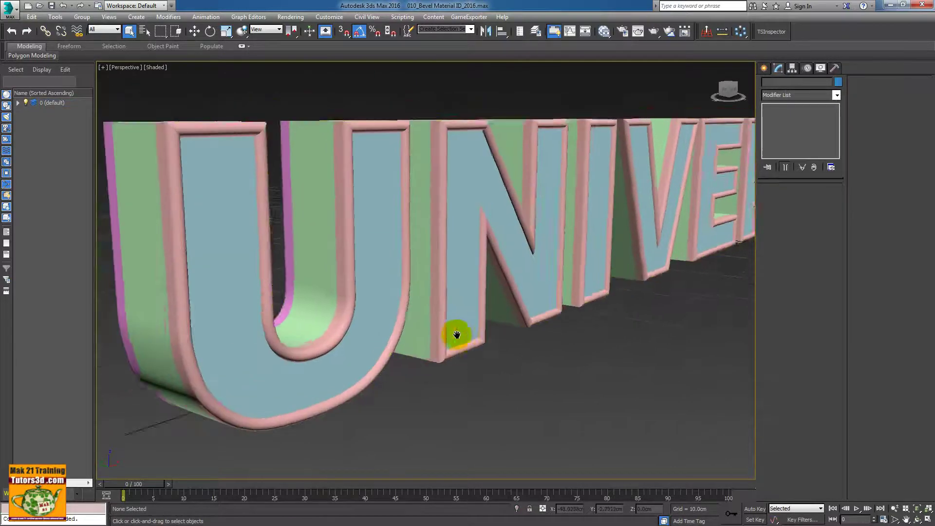
{"action": "middle_click_drag", "start_coordinate": [457, 334], "coordinate": [477, 334]}
{"action": "left_click", "coordinate": [449, 314]}
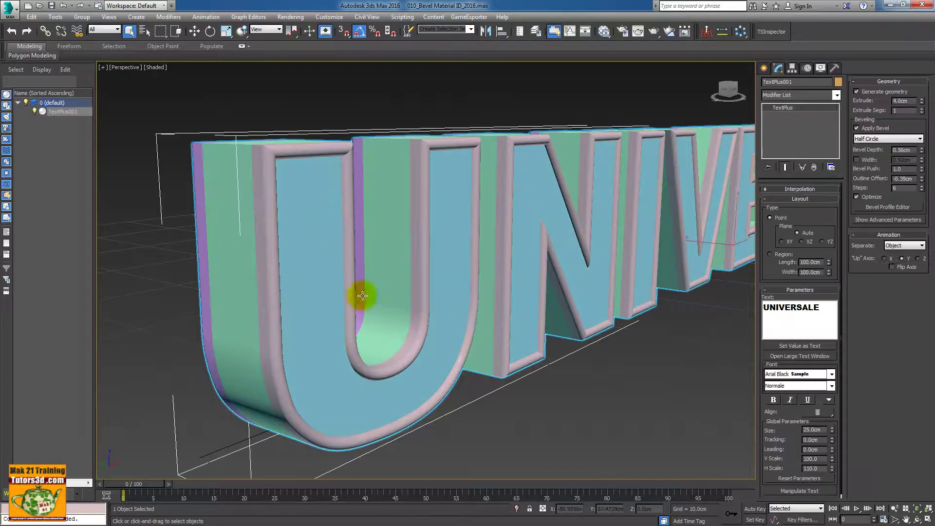
{"action": "middle_click_drag", "start_coordinate": [411, 378], "coordinate": [397, 371]}
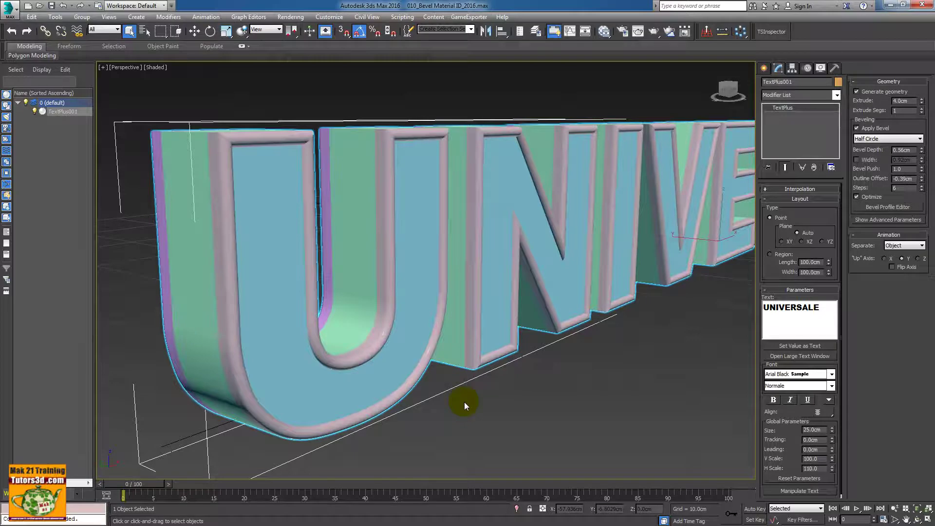
{"action": "scroll", "coordinate": [464, 402], "scroll_direction": "down", "scroll_amount": 3}
{"action": "mouse_move", "coordinate": [463, 391]}
{"action": "middle_mouse_down"}
{"action": "mouse_move", "coordinate": [334, 386]}
{"action": "mouse_move", "coordinate": [363, 375]}
{"action": "middle_mouse_up"}
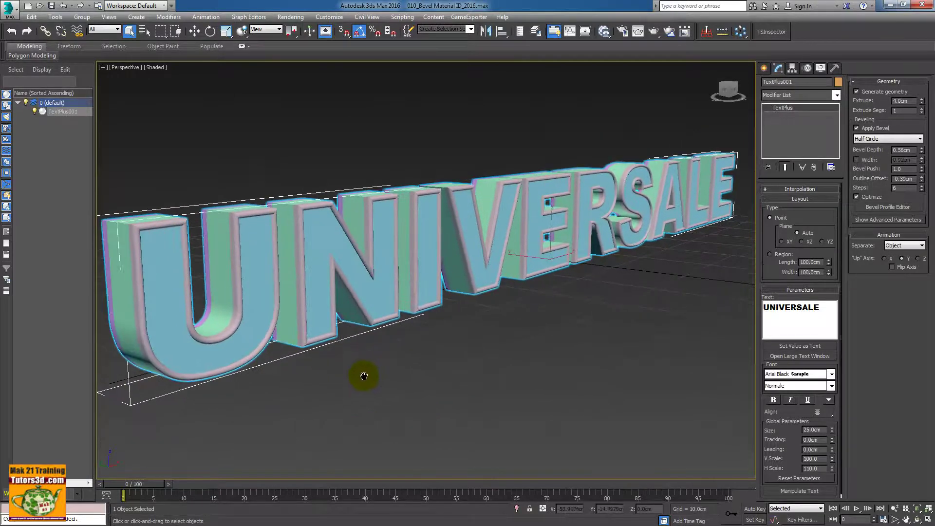
{"action": "scroll", "coordinate": [660, 335], "scroll_direction": "up", "scroll_amount": 2}
{"action": "scroll", "coordinate": [661, 336], "scroll_direction": "up", "scroll_amount": 1}
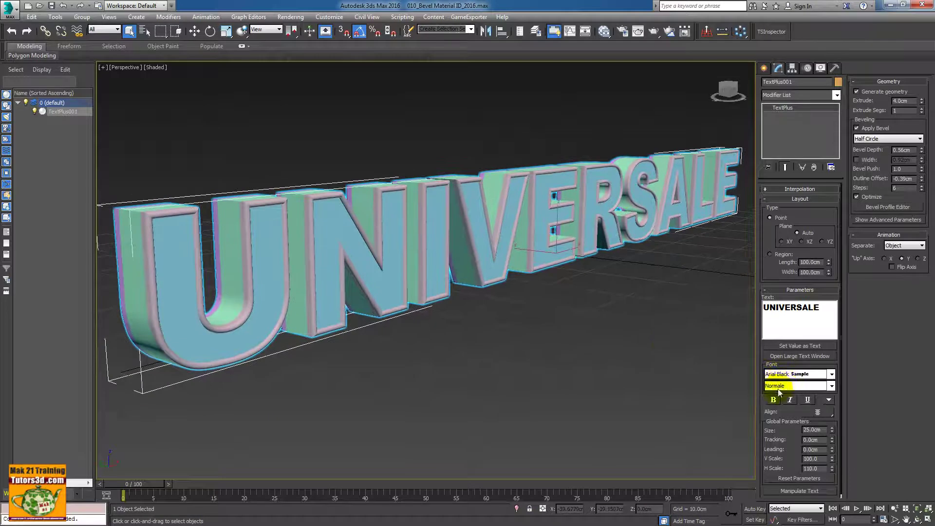
Step: Change the text content from UNIVERSALE to UNIC
{"action": "left_click_drag", "start_coordinate": [824, 309], "coordinate": [815, 311]}
{"action": "double_click", "coordinate": [793, 312]}
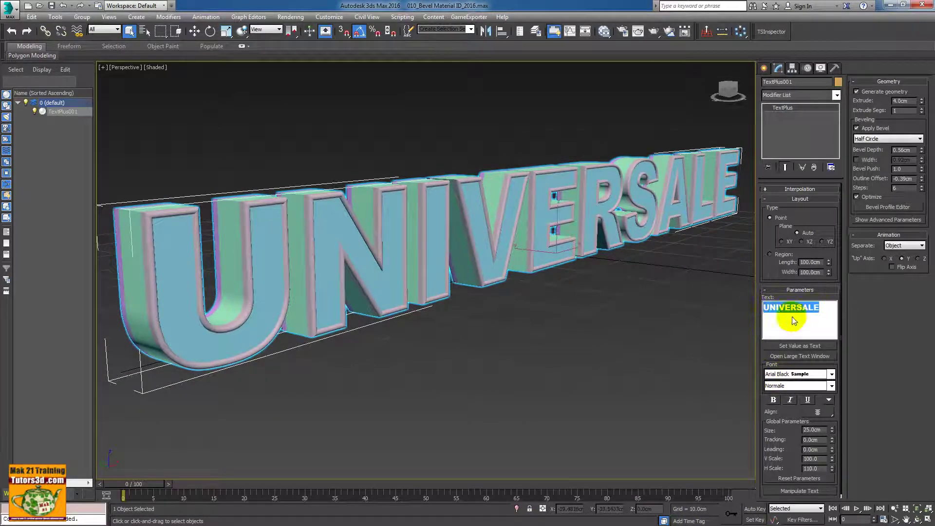
{"action": "left_click", "coordinate": [782, 310]}
{"action": "left_click_drag", "start_coordinate": [779, 308], "coordinate": [823, 308]}
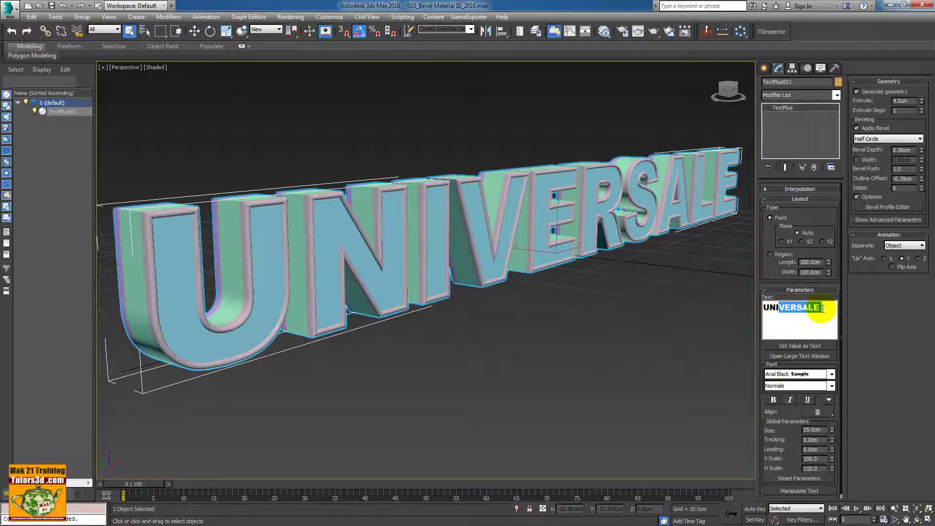
{"action": "key", "text": "BackSpace"}
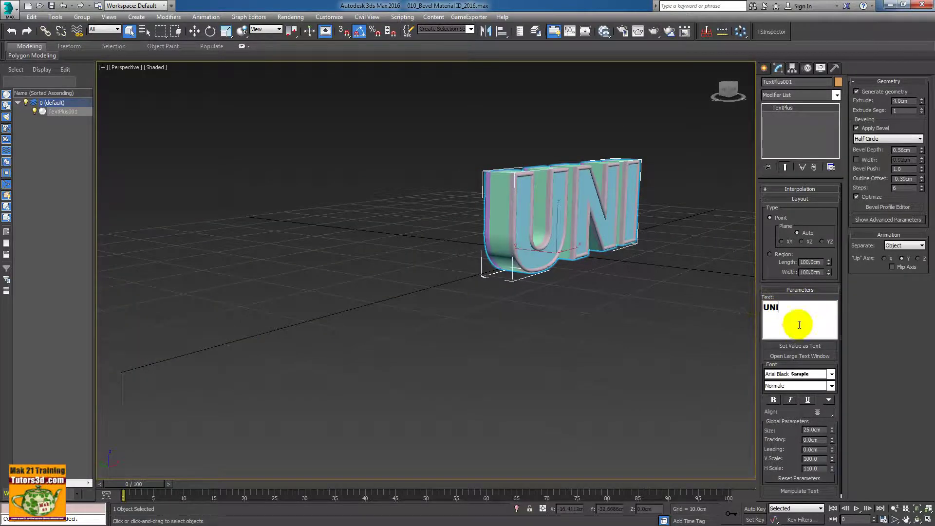
{"action": "type", "text": "c"}
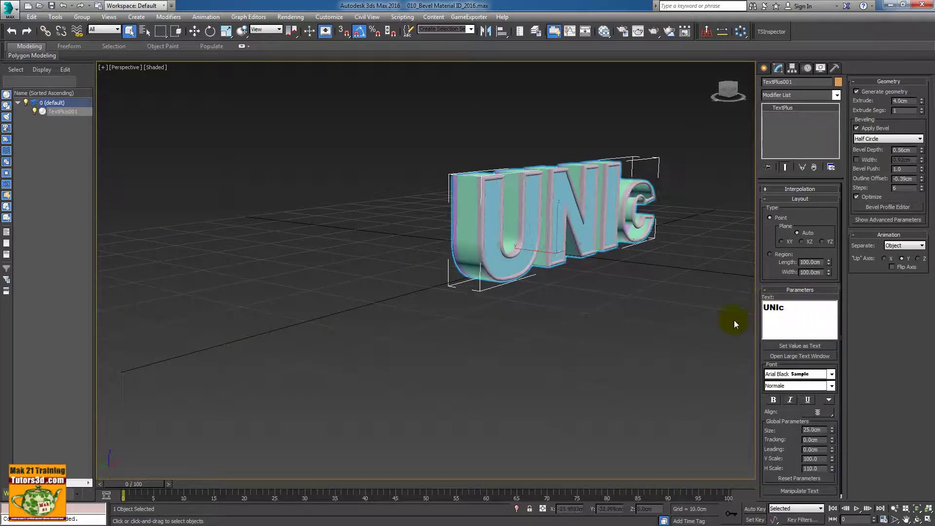
{"action": "key", "text": "BackSpace"}
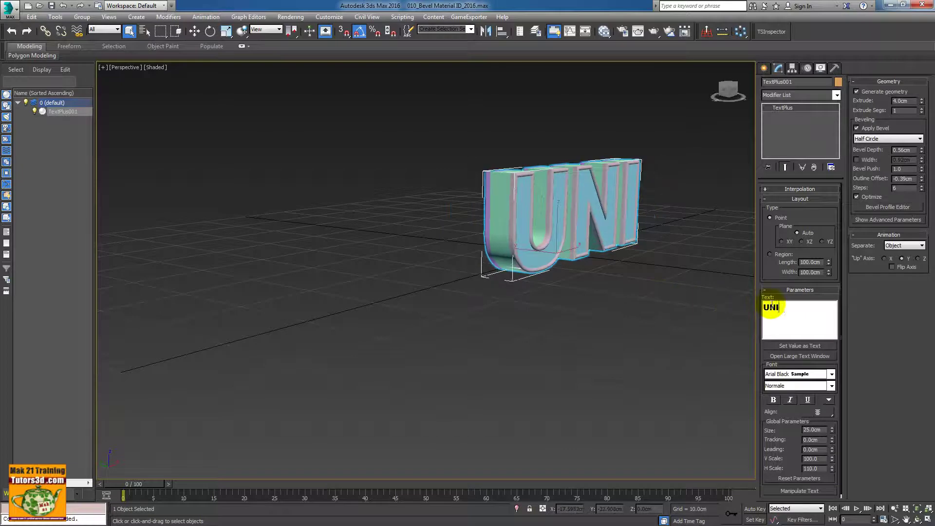
{"action": "type", "text": "C"}
Step: Reframe the view on the UNIC text, then reopen the file browser without saving
{"action": "scroll", "coordinate": [496, 324], "scroll_direction": "up", "scroll_amount": 2}
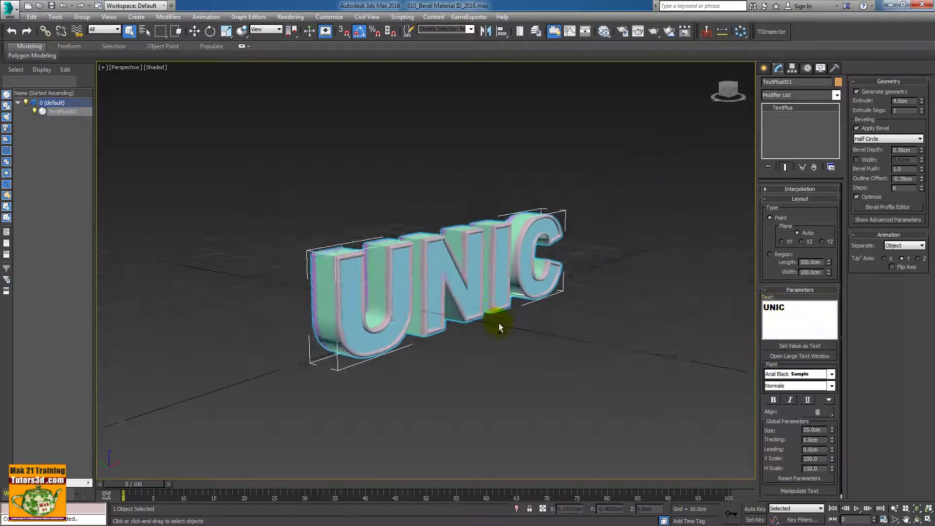
{"action": "scroll", "coordinate": [493, 292], "scroll_direction": "up", "scroll_amount": 2}
{"action": "scroll", "coordinate": [530, 282], "scroll_direction": "up", "scroll_amount": 4}
{"action": "scroll", "coordinate": [530, 282], "scroll_direction": "down", "scroll_amount": 5}
{"action": "middle_click_drag", "start_coordinate": [559, 277], "coordinate": [566, 282]}
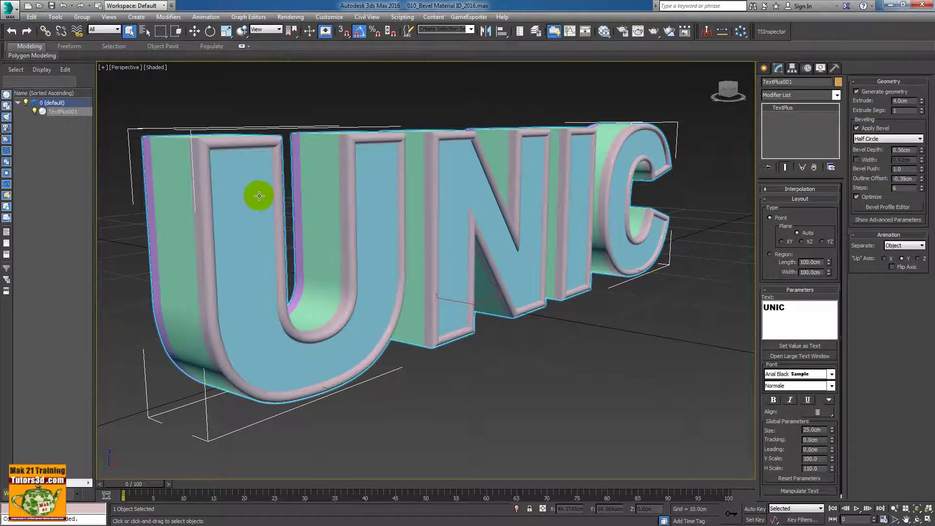
{"action": "middle_click_drag", "start_coordinate": [250, 194], "coordinate": [273, 200]}
{"action": "left_click", "coordinate": [40, 6]}
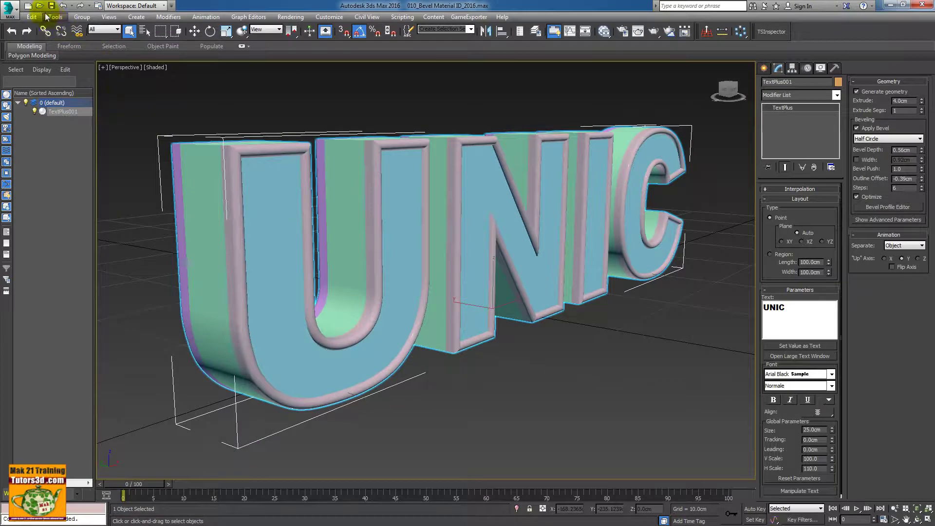
{"action": "left_click", "coordinate": [467, 282]}
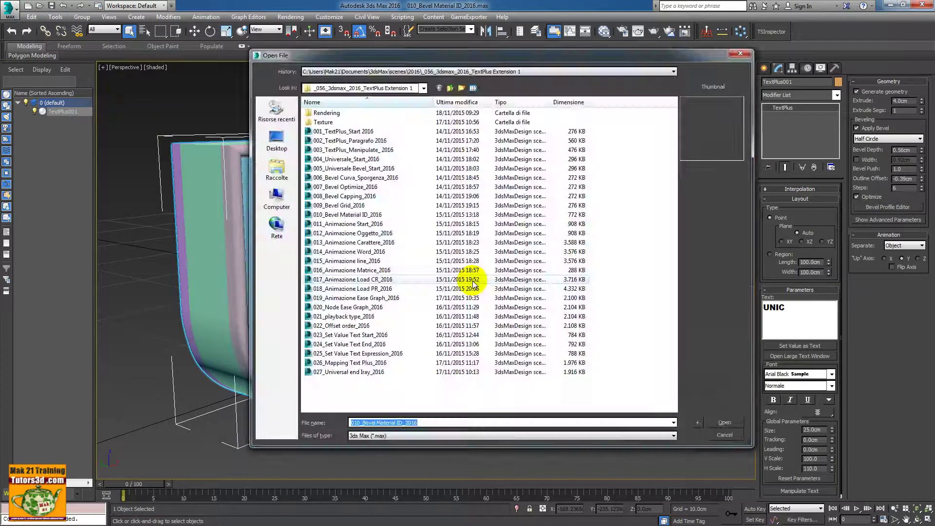
Step: Load 012_Animazione Oggetto_2016, scrub its animation, and select the UNIVERSALE FILM STUDIO text
{"action": "left_click", "coordinate": [353, 224]}
{"action": "left_click", "coordinate": [360, 234]}
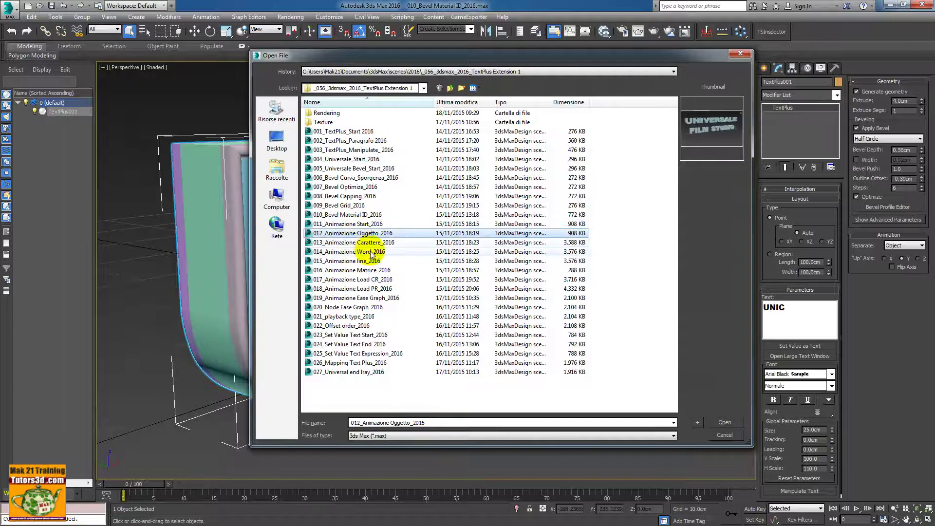
{"action": "left_click", "coordinate": [725, 422]}
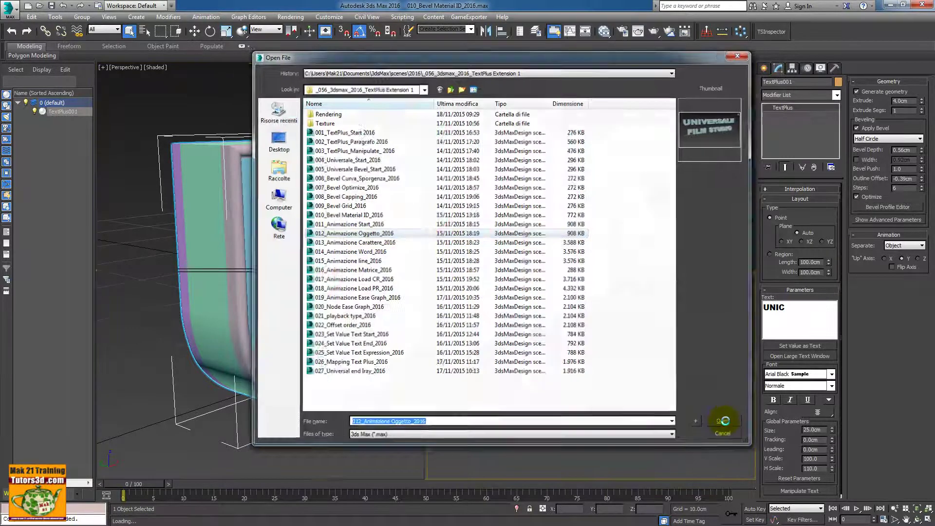
{"action": "mouse_move", "coordinate": [152, 484]}
{"action": "left_mouse_down"}
{"action": "mouse_move", "coordinate": [212, 485]}
{"action": "mouse_move", "coordinate": [146, 485]}
{"action": "mouse_move", "coordinate": [67, 446]}
{"action": "left_mouse_up"}
{"action": "left_click", "coordinate": [344, 303]}
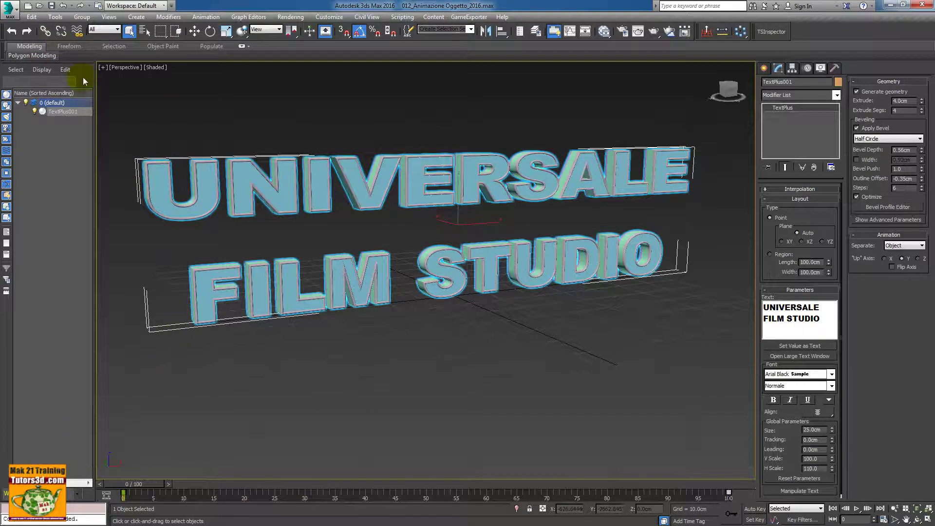
Step: Open 014_Animazione Word_2016 without saving and preview its word-flip animation
{"action": "left_click", "coordinate": [39, 5]}
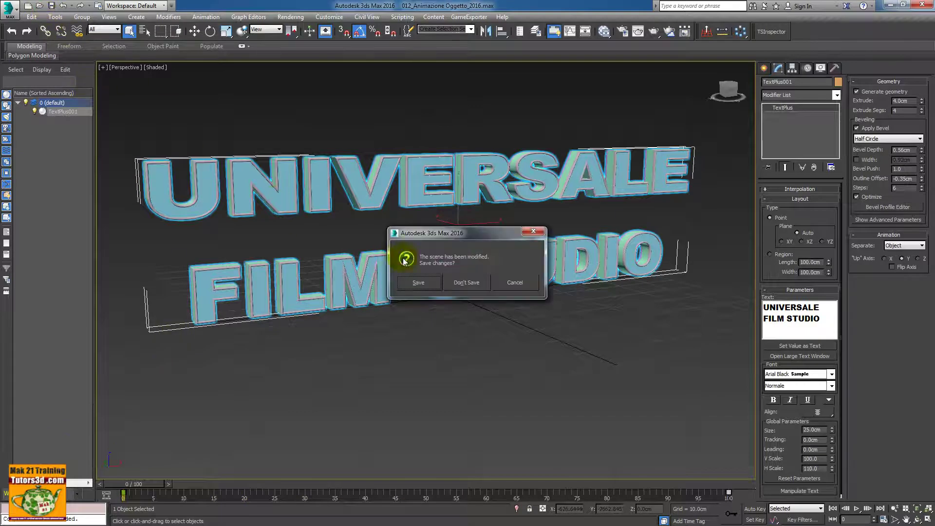
{"action": "left_click", "coordinate": [467, 280]}
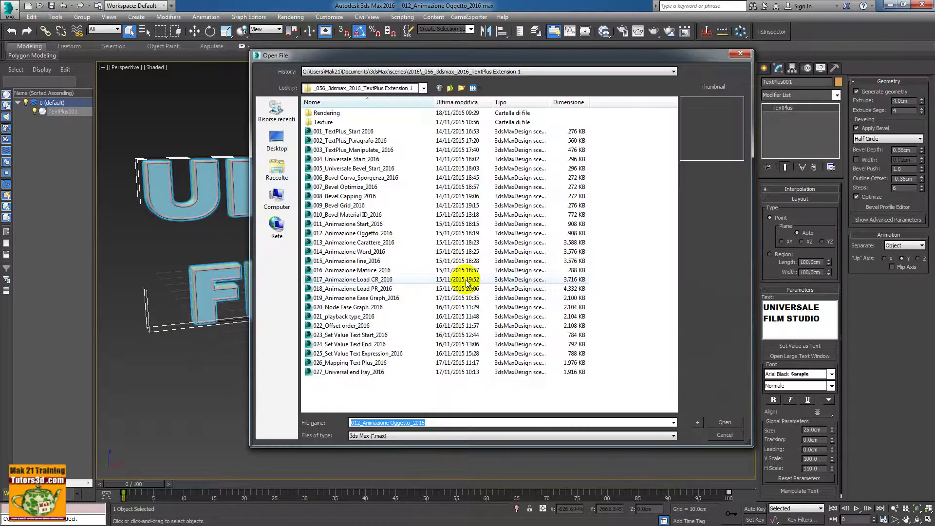
{"action": "left_click", "coordinate": [353, 242]}
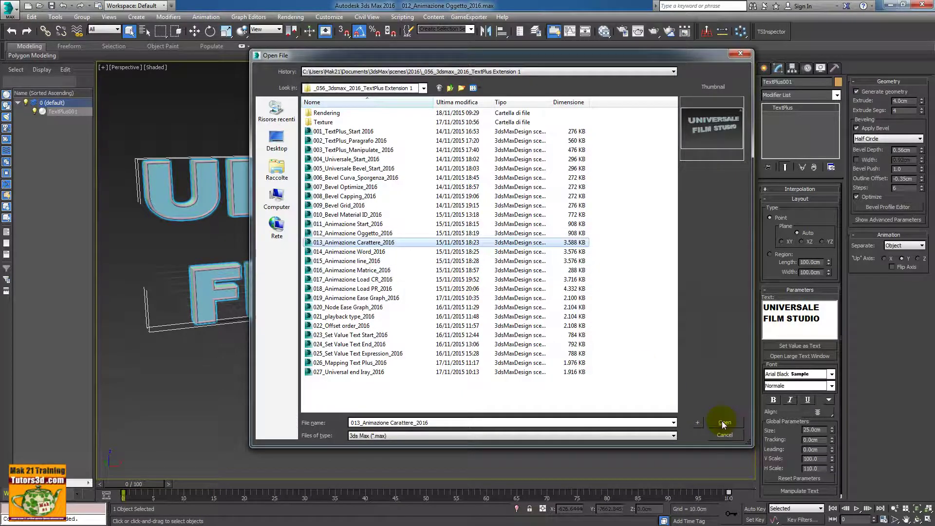
{"action": "left_click", "coordinate": [368, 252]}
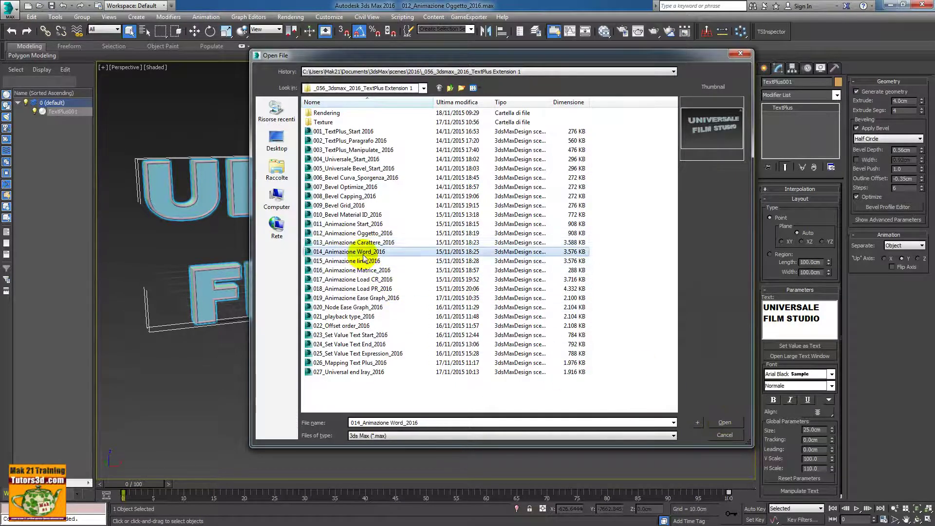
{"action": "left_click", "coordinate": [721, 422]}
{"action": "mouse_move", "coordinate": [156, 483]}
{"action": "left_mouse_down"}
{"action": "mouse_move", "coordinate": [395, 486]}
{"action": "mouse_move", "coordinate": [764, 467]}
{"action": "mouse_move", "coordinate": [507, 460]}
{"action": "mouse_move", "coordinate": [185, 421]}
{"action": "mouse_move", "coordinate": [776, 434]}
{"action": "mouse_move", "coordinate": [259, 420]}
{"action": "mouse_move", "coordinate": [152, 411]}
{"action": "mouse_move", "coordinate": [685, 420]}
{"action": "mouse_move", "coordinate": [311, 421]}
{"action": "mouse_move", "coordinate": [100, 396]}
{"action": "left_mouse_up"}
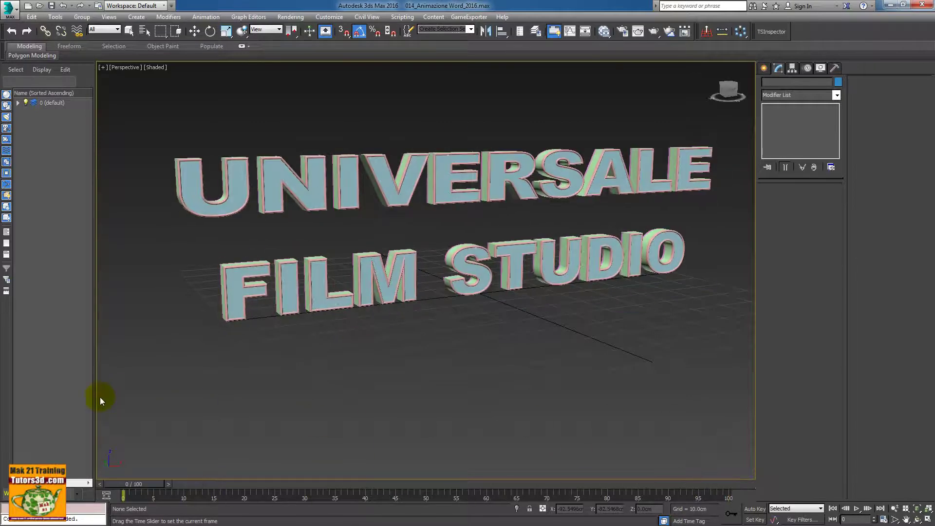
Step: Select TextPlus001 and delete the final O so the text reads UNIVERSALE FILM STUDI
{"action": "left_click", "coordinate": [385, 179]}
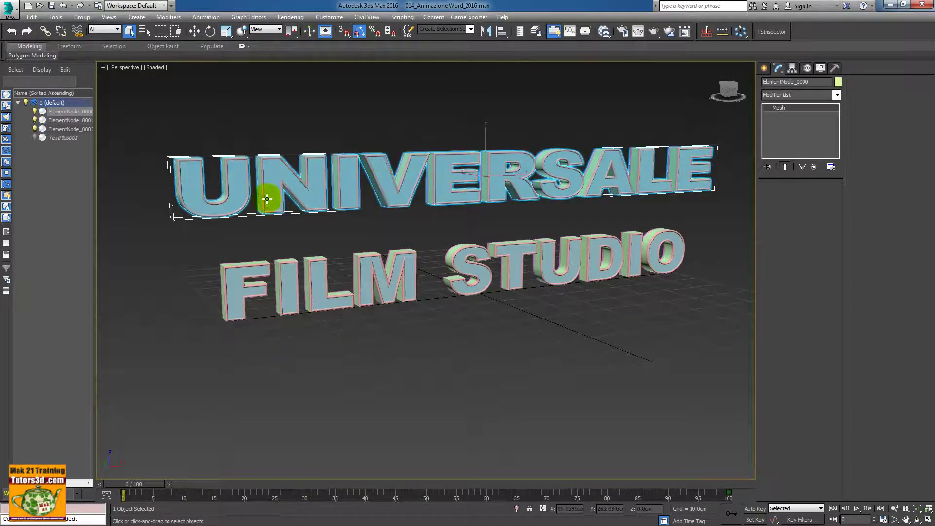
{"action": "left_click", "coordinate": [68, 140]}
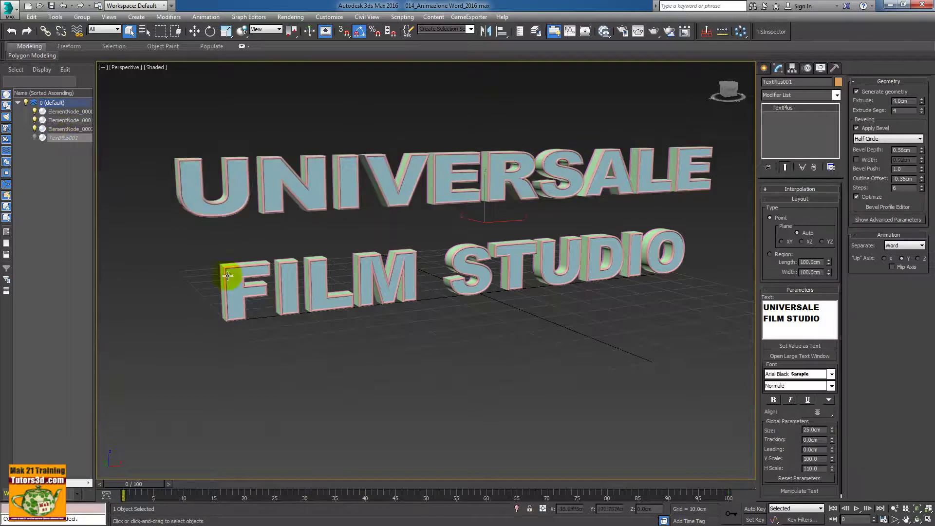
{"action": "left_click", "coordinate": [803, 313]}
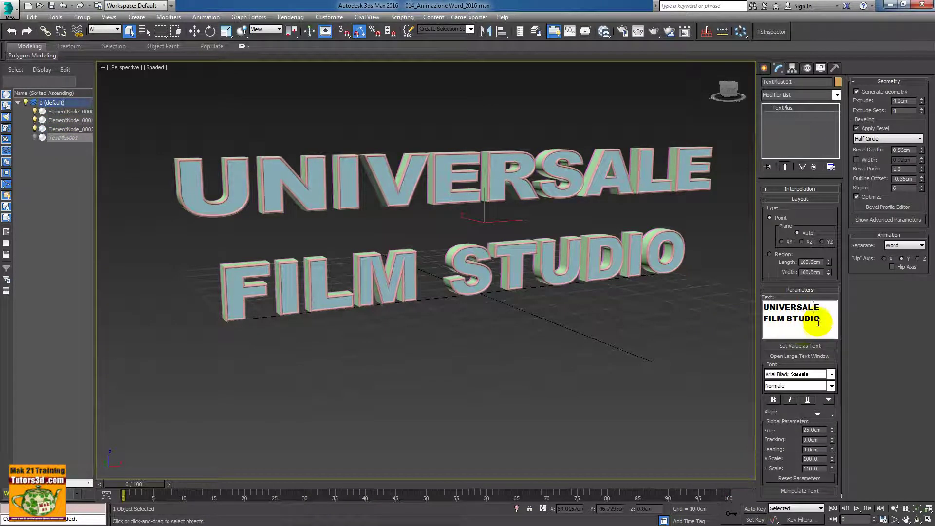
{"action": "left_click_drag", "start_coordinate": [819, 322], "coordinate": [816, 321]}
{"action": "key", "text": "BackSpace"}
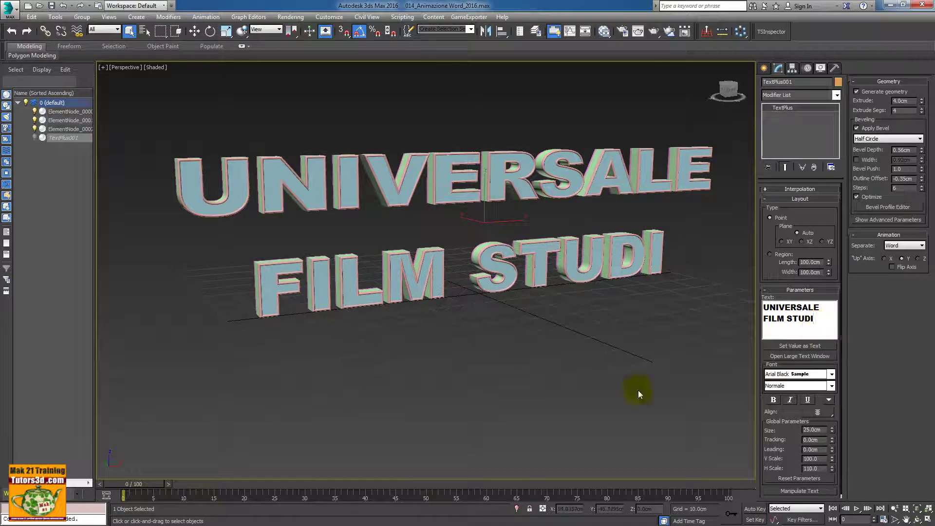
Step: Scrub the animation back, then reopen the file browser discarding the text edit
{"action": "mouse_move", "coordinate": [151, 484]}
{"action": "left_mouse_down"}
{"action": "mouse_move", "coordinate": [217, 484]}
{"action": "mouse_move", "coordinate": [99, 462]}
{"action": "left_mouse_up"}
{"action": "left_click", "coordinate": [39, 9]}
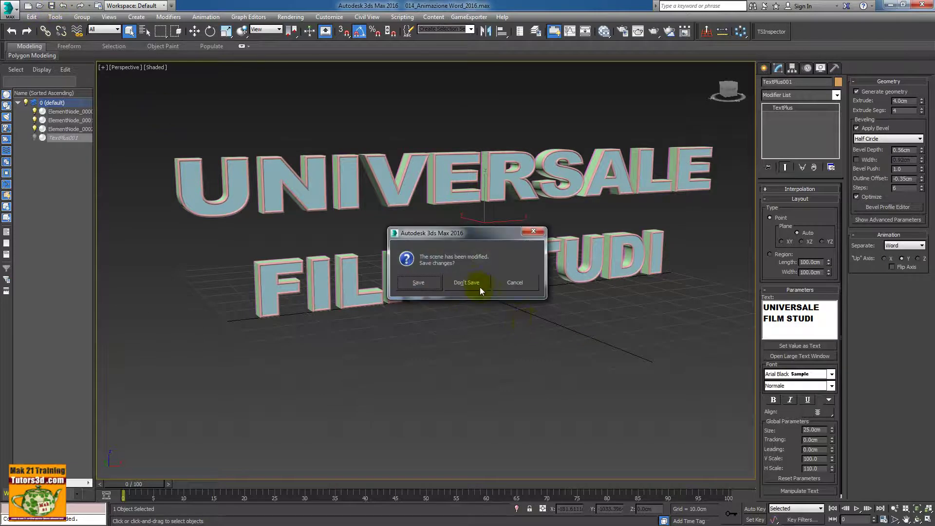
{"action": "left_click", "coordinate": [477, 287]}
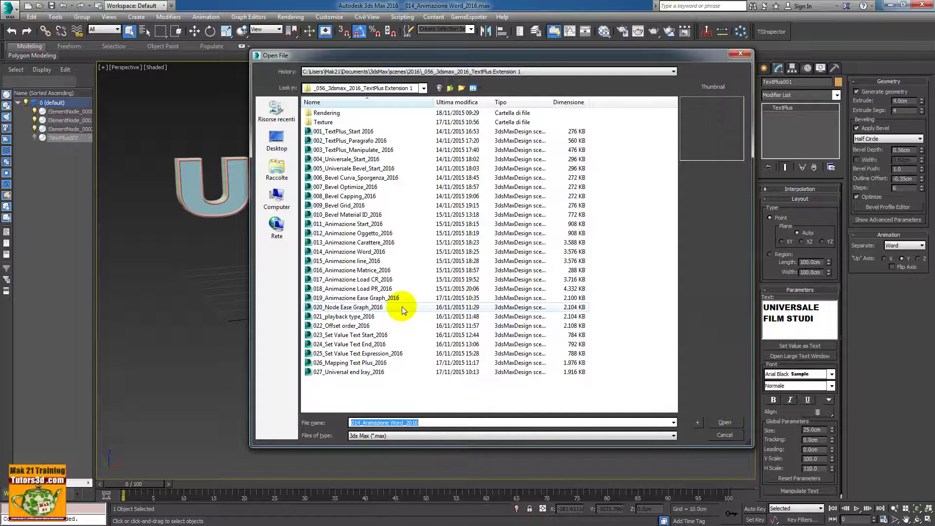
Step: Open 018_Animazione Load PR_2016 and scrub to frame 139 to preview the Video Master Class text
{"action": "left_click", "coordinate": [380, 243]}
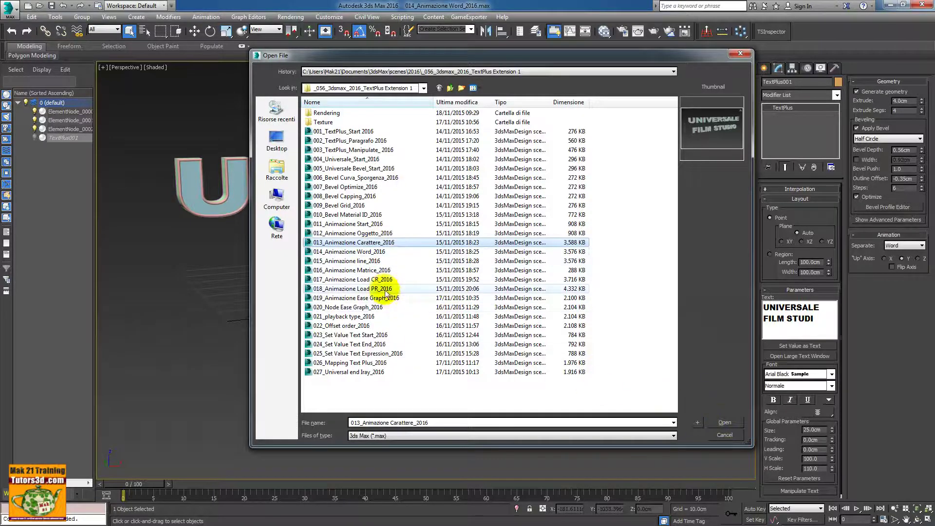
{"action": "left_click", "coordinate": [388, 288]}
{"action": "left_click", "coordinate": [385, 280]}
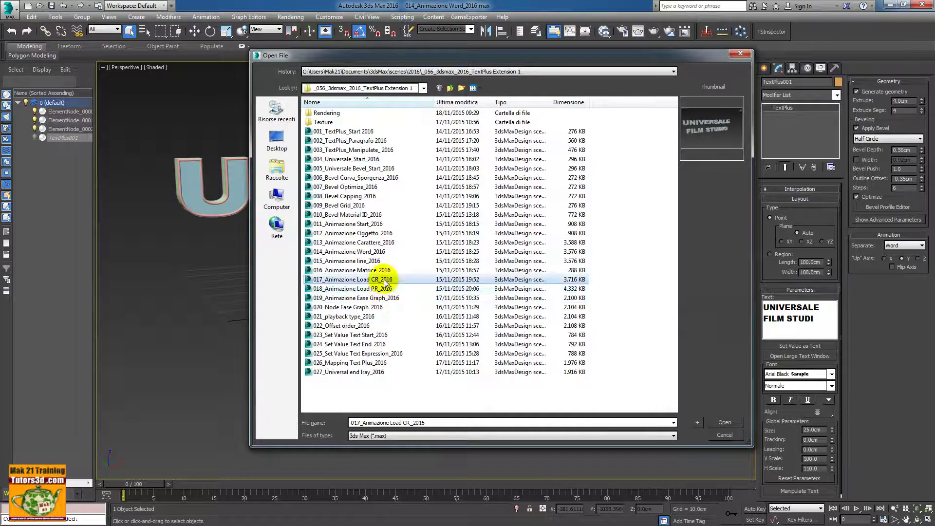
{"action": "left_click", "coordinate": [385, 289]}
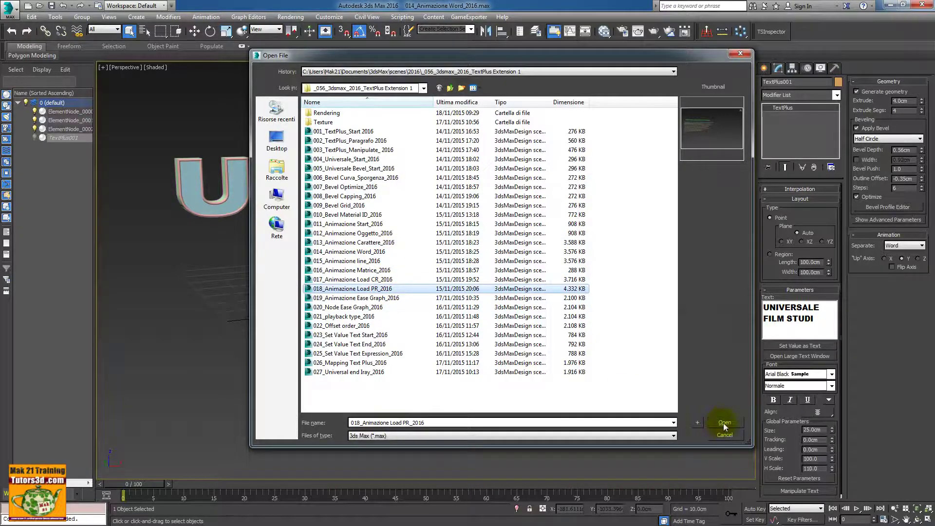
{"action": "left_click", "coordinate": [724, 424]}
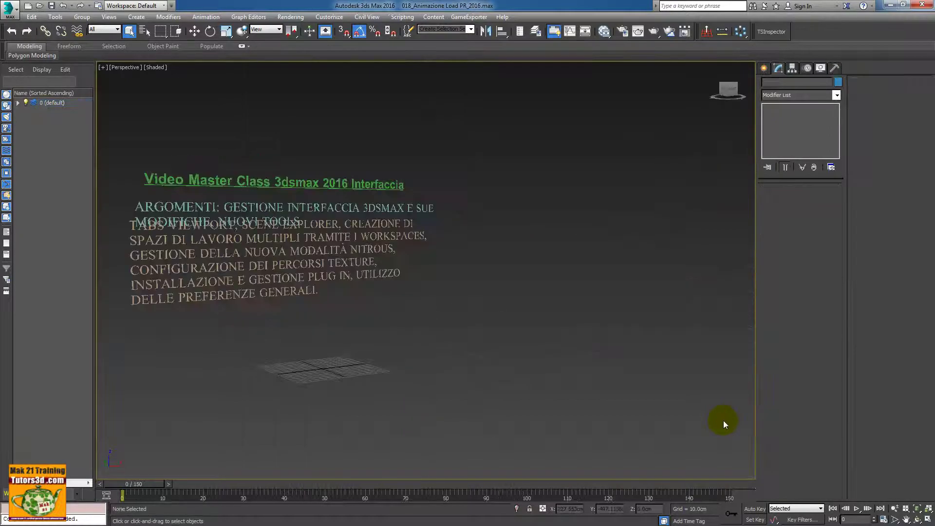
{"action": "mouse_move", "coordinate": [141, 484]}
{"action": "left_mouse_down"}
{"action": "mouse_move", "coordinate": [399, 462]}
{"action": "mouse_move", "coordinate": [683, 463]}
{"action": "left_mouse_up"}
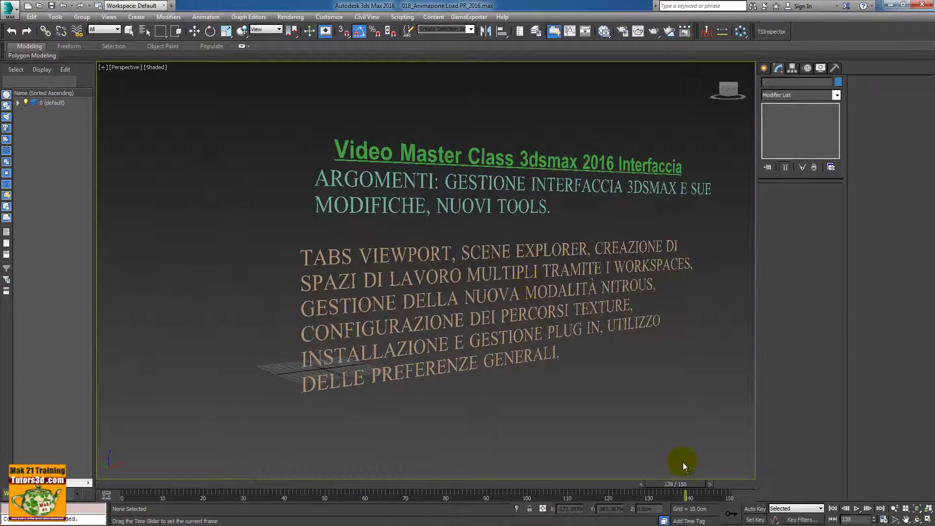
Step: Select the ARGOMENTI and TABS VIEWPORT text blocks, stepping the animation to frame 125
{"action": "left_click", "coordinate": [530, 273]}
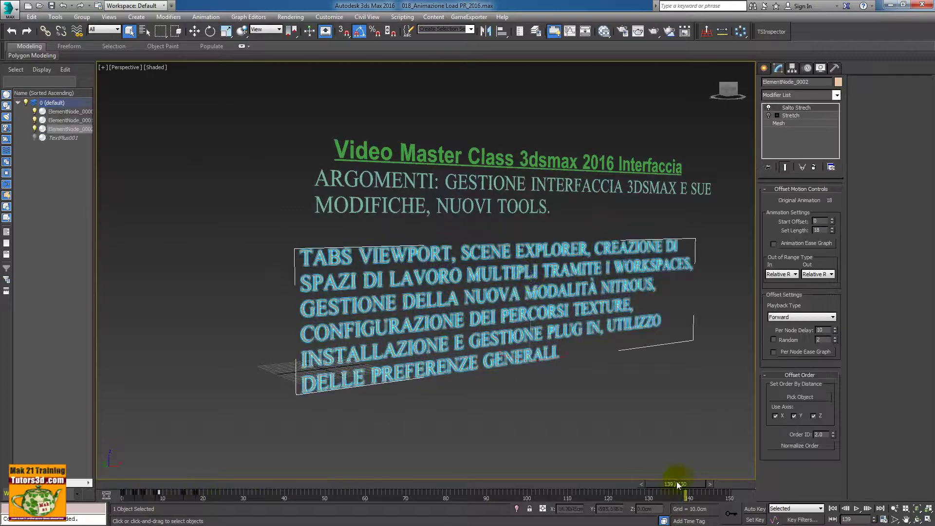
{"action": "left_click_drag", "start_coordinate": [676, 481], "coordinate": [626, 482]}
{"action": "left_click", "coordinate": [453, 190]}
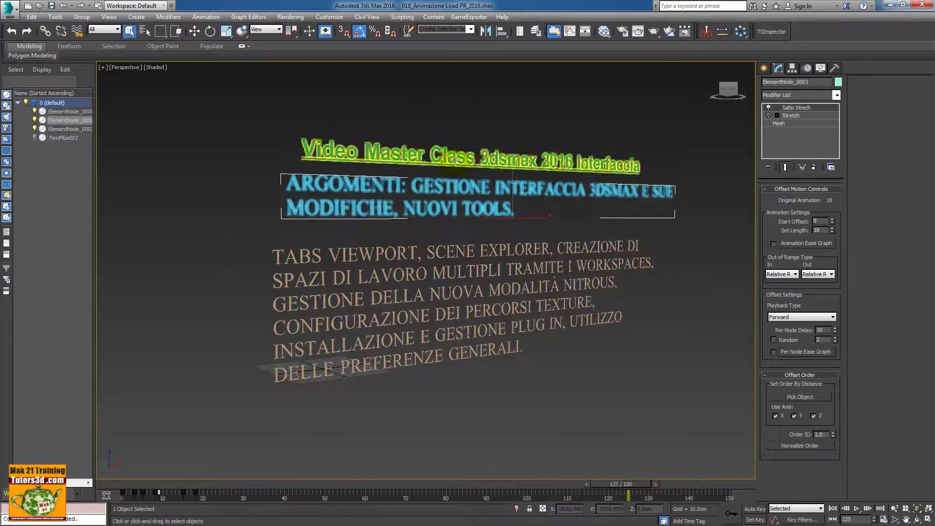
{"action": "left_click", "coordinate": [473, 254]}
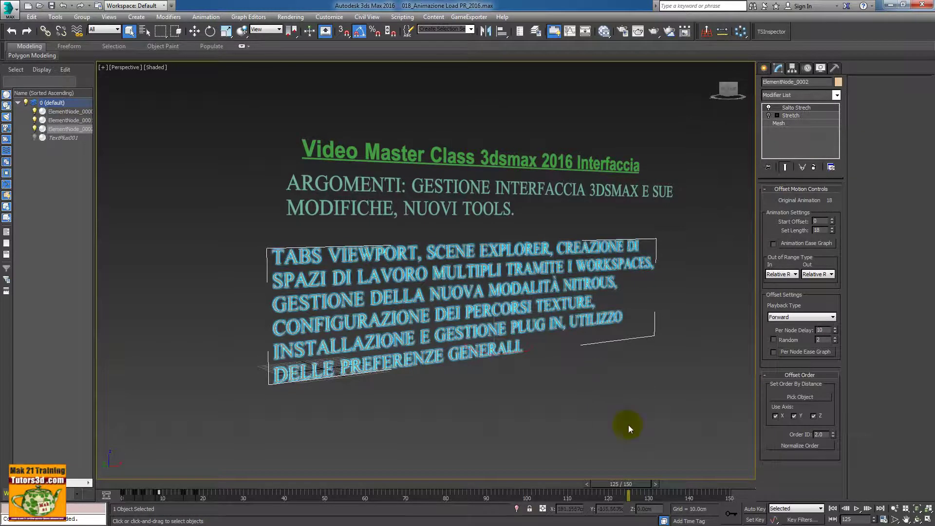
Step: Rewind and replay the text animation, stop it, and discard the 018 scene changes
{"action": "mouse_move", "coordinate": [640, 489]}
{"action": "left_mouse_down"}
{"action": "mouse_move", "coordinate": [187, 494]}
{"action": "mouse_move", "coordinate": [741, 497]}
{"action": "mouse_move", "coordinate": [191, 499]}
{"action": "mouse_move", "coordinate": [710, 493]}
{"action": "mouse_move", "coordinate": [117, 488]}
{"action": "left_mouse_up"}
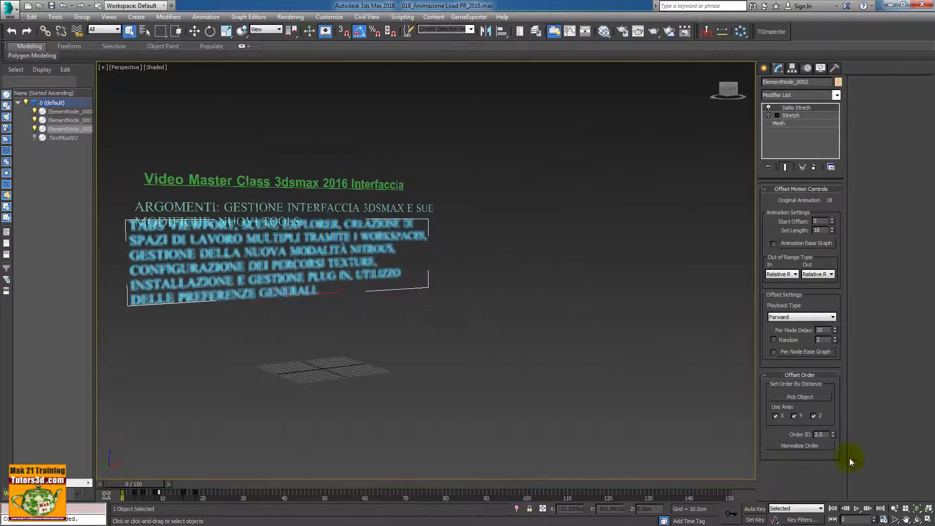
{"action": "left_click", "coordinate": [858, 510]}
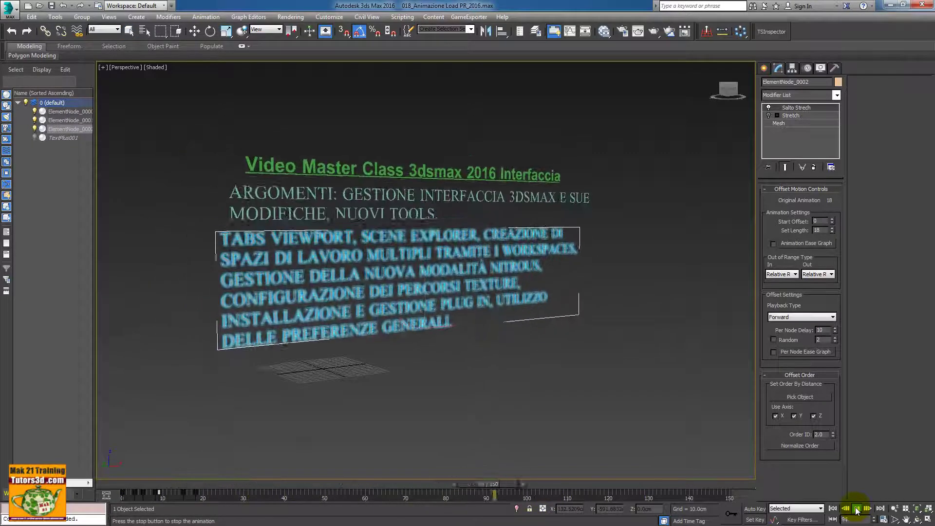
{"action": "left_click", "coordinate": [858, 509]}
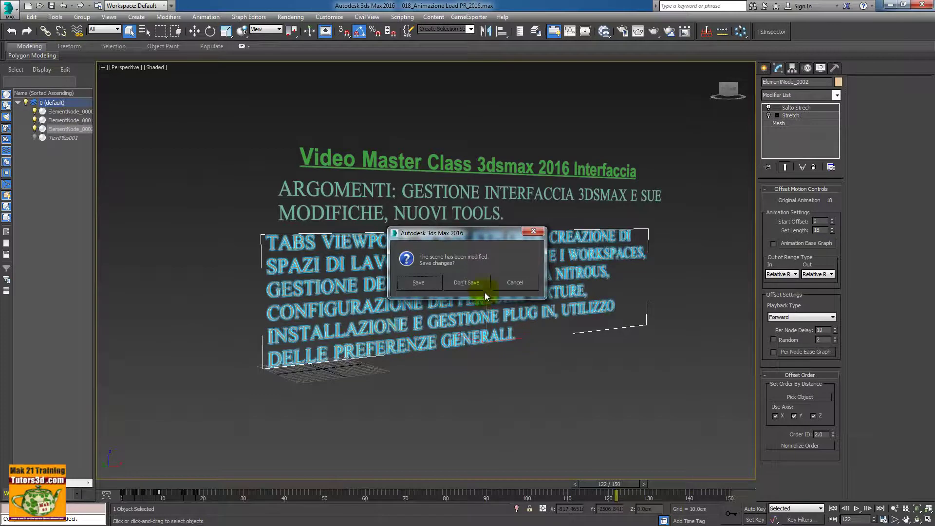
{"action": "left_click", "coordinate": [475, 284]}
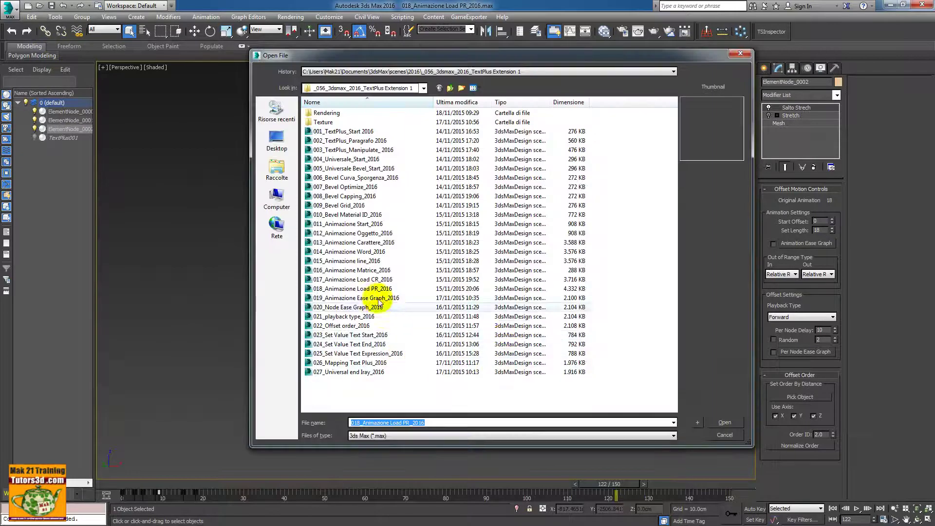
Step: Load 019_Animazione Ease Graph_2016 and play the UNIVERSALE animation, stopping at frame 117
{"action": "left_click", "coordinate": [336, 298]}
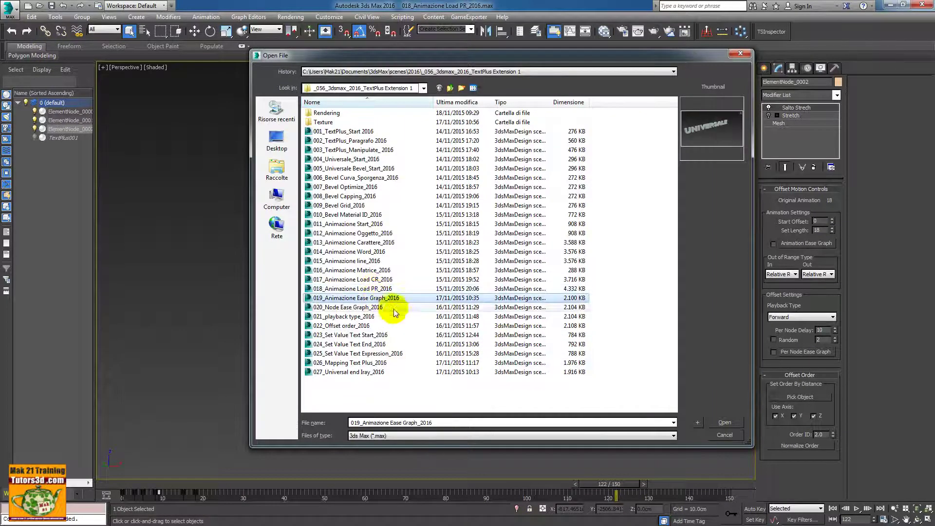
{"action": "left_click", "coordinate": [725, 423]}
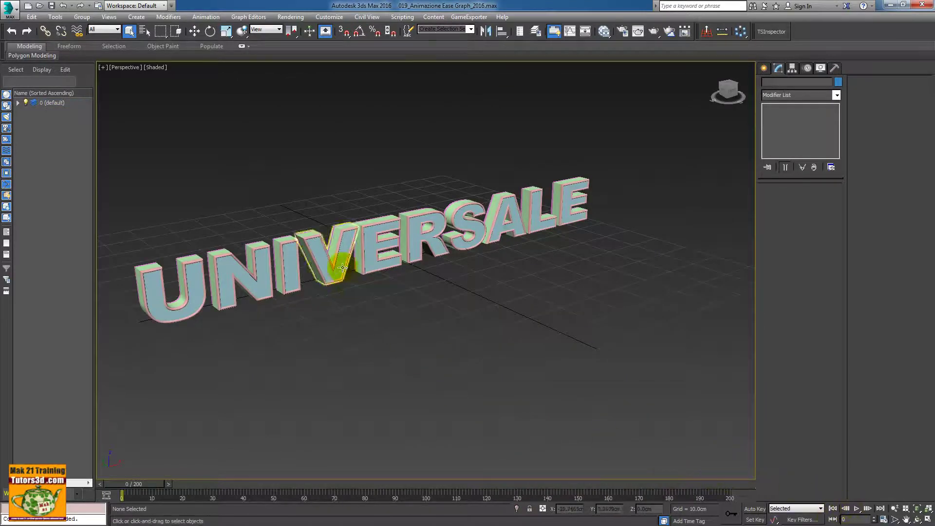
{"action": "left_click", "coordinate": [857, 510]}
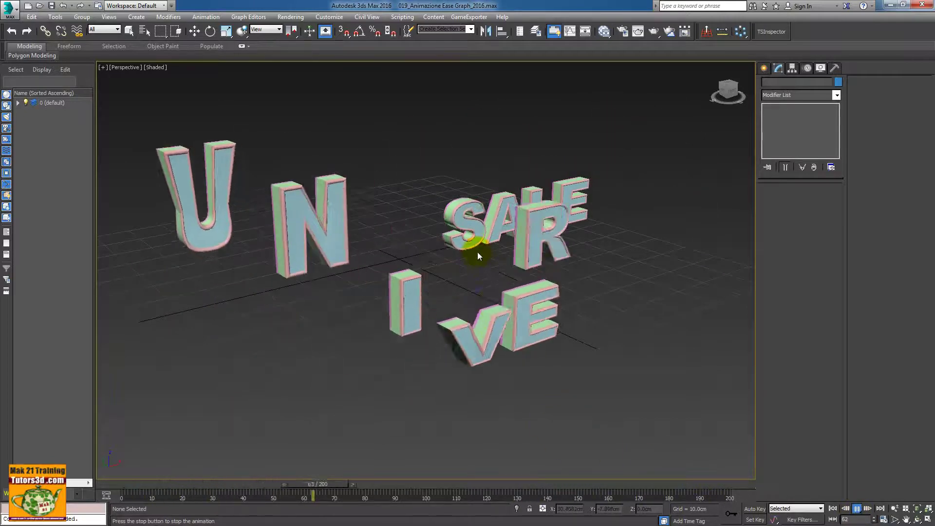
{"action": "left_click", "coordinate": [857, 508]}
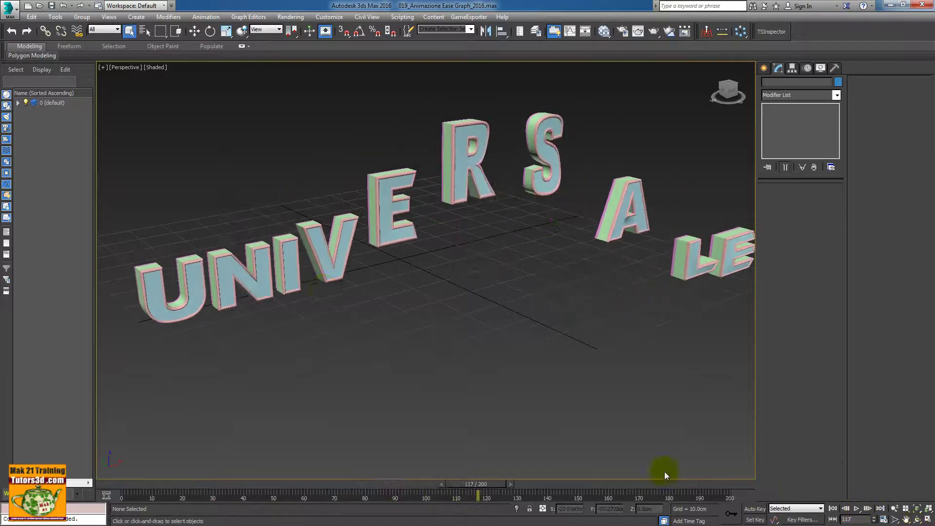
Step: Inspect the V letter's curves in Track View - Curve Editor, then close it
{"action": "left_click", "coordinate": [333, 273]}
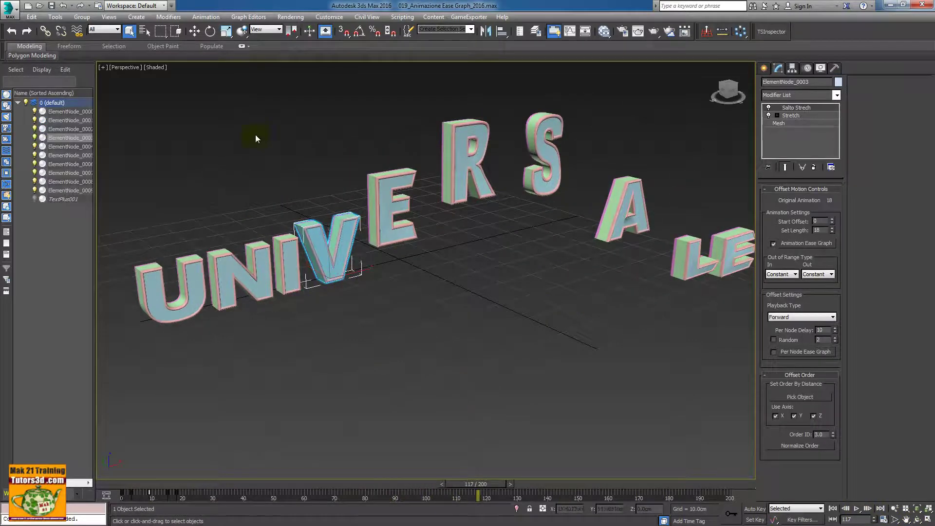
{"action": "left_click", "coordinate": [247, 18]}
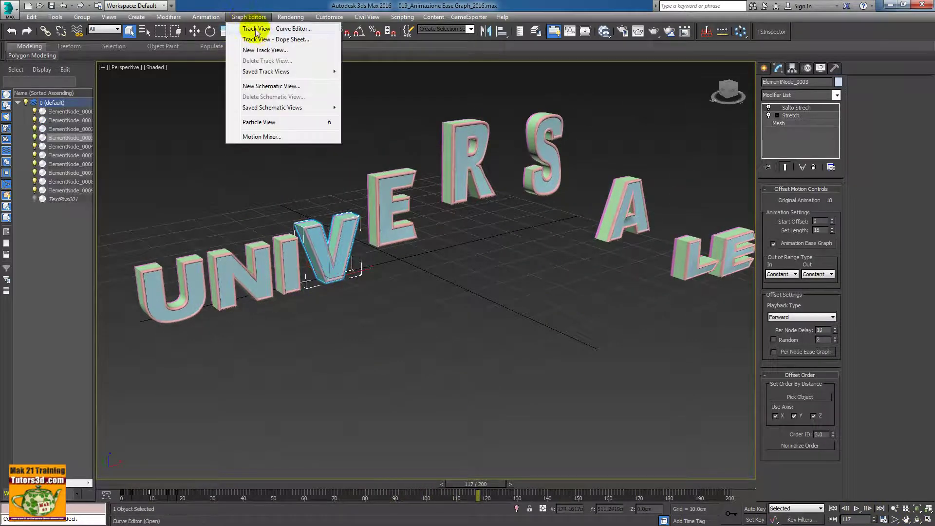
{"action": "left_click", "coordinate": [263, 28]}
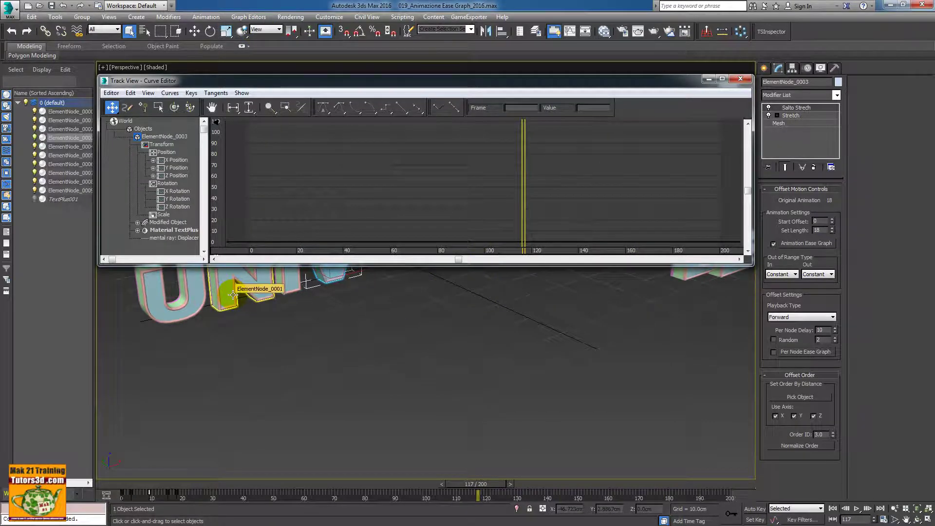
{"action": "left_click", "coordinate": [741, 78]}
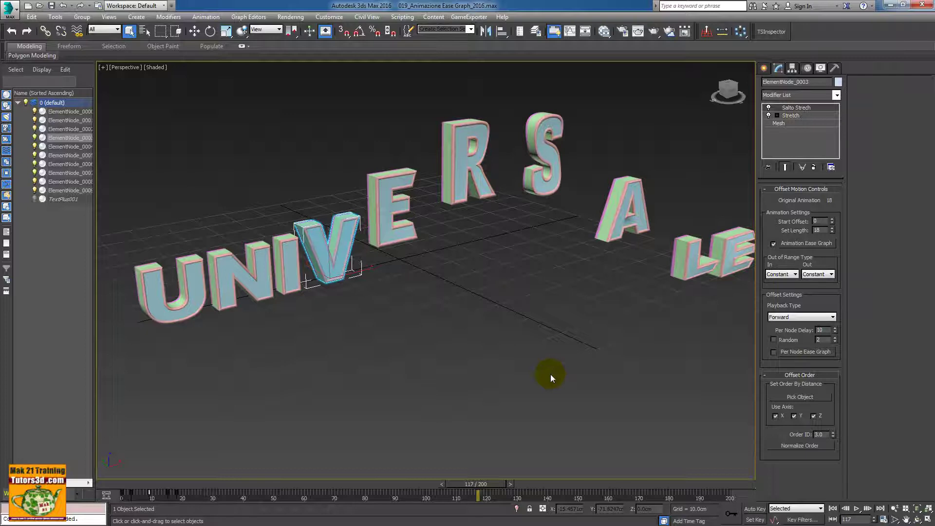
Step: Select TextPlus001, play and stop its animation, and rewind to about frame 39
{"action": "left_click", "coordinate": [63, 199]}
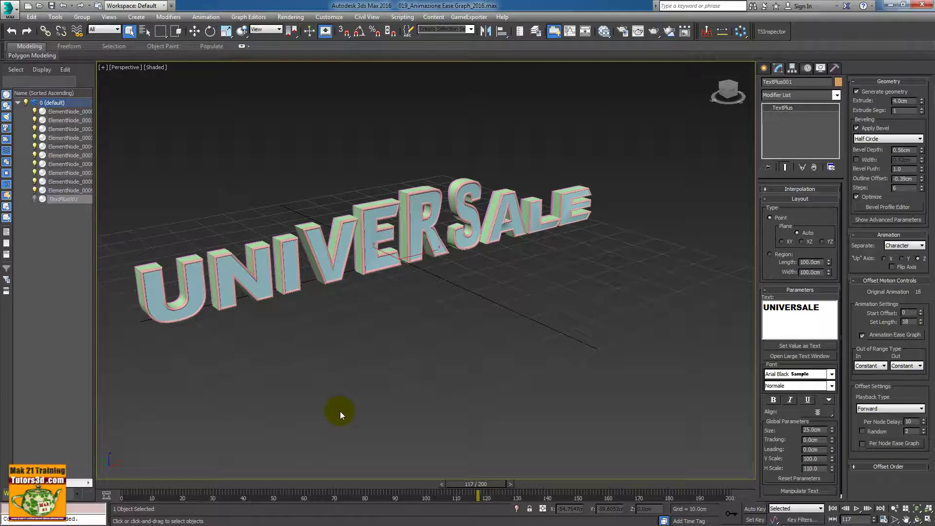
{"action": "left_click", "coordinate": [857, 509]}
{"action": "left_click", "coordinate": [857, 509]}
{"action": "mouse_move", "coordinate": [672, 492]}
{"action": "left_mouse_down"}
{"action": "mouse_move", "coordinate": [212, 492]}
{"action": "mouse_move", "coordinate": [623, 501]}
{"action": "mouse_move", "coordinate": [302, 493]}
{"action": "mouse_move", "coordinate": [123, 479]}
{"action": "mouse_move", "coordinate": [347, 481]}
{"action": "mouse_move", "coordinate": [599, 505]}
{"action": "mouse_move", "coordinate": [495, 490]}
{"action": "mouse_move", "coordinate": [103, 469]}
{"action": "left_mouse_up"}
Step: Expand TextPlus001's Offset Order settings, then start opening another course scene
{"action": "key", "text": "q"}
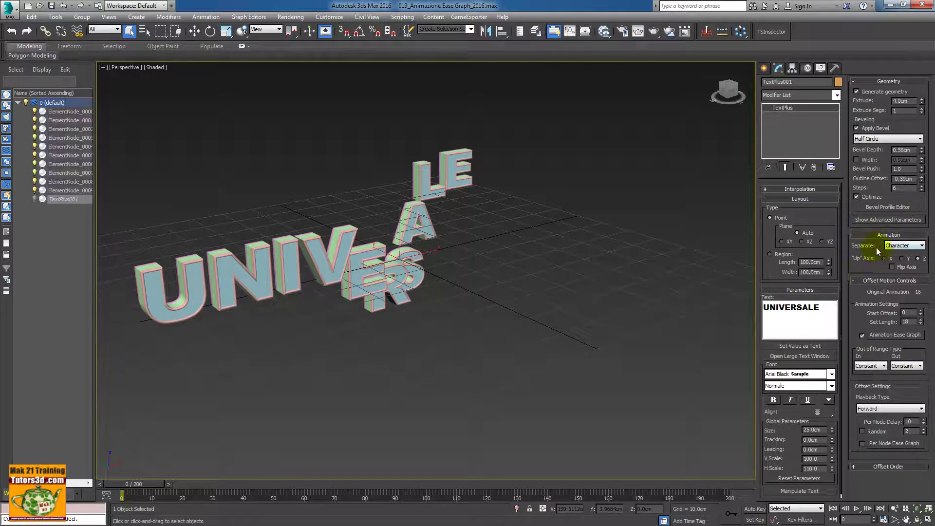
{"action": "left_click", "coordinate": [885, 280]}
{"action": "left_click", "coordinate": [867, 280]}
{"action": "left_click", "coordinate": [882, 466]}
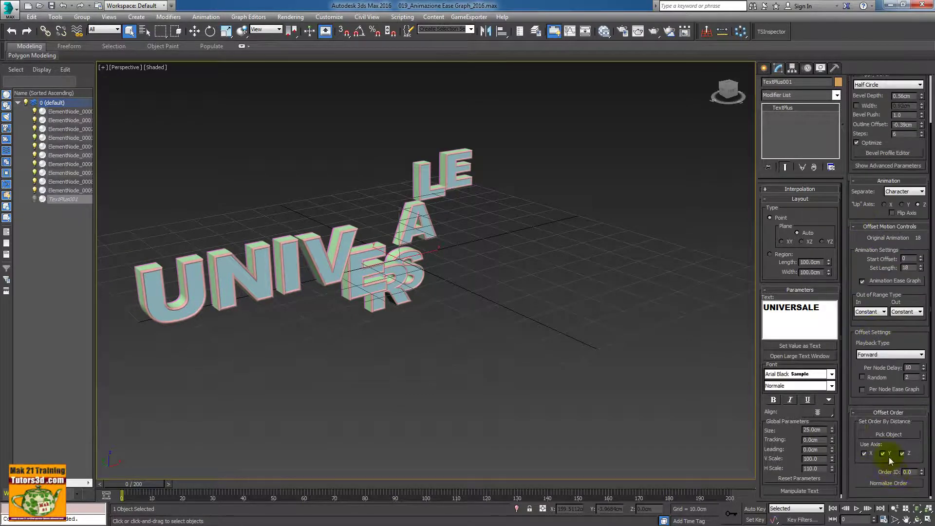
{"action": "left_click_drag", "start_coordinate": [869, 405], "coordinate": [872, 464]}
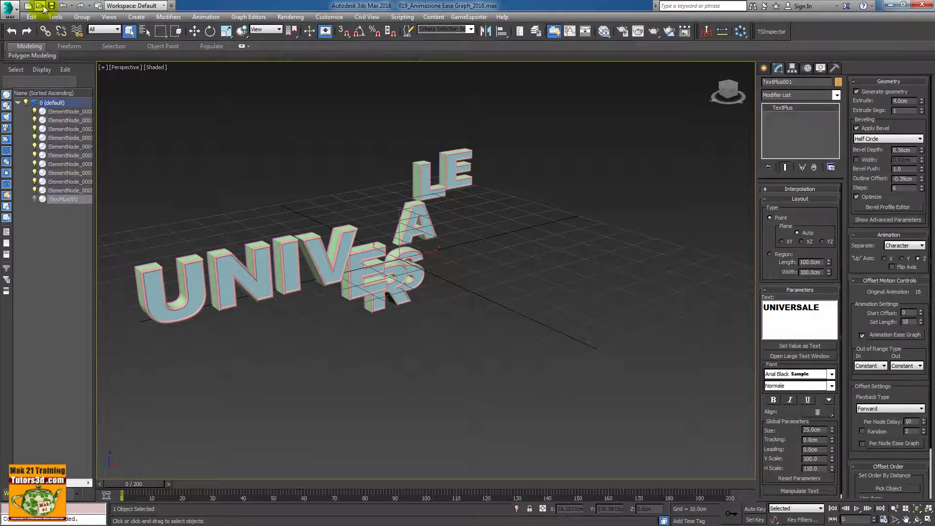
{"action": "left_click", "coordinate": [28, 5]}
Step: Discard changes and open 020_Node Ease Graph_2016.max
{"action": "left_click", "coordinate": [474, 284]}
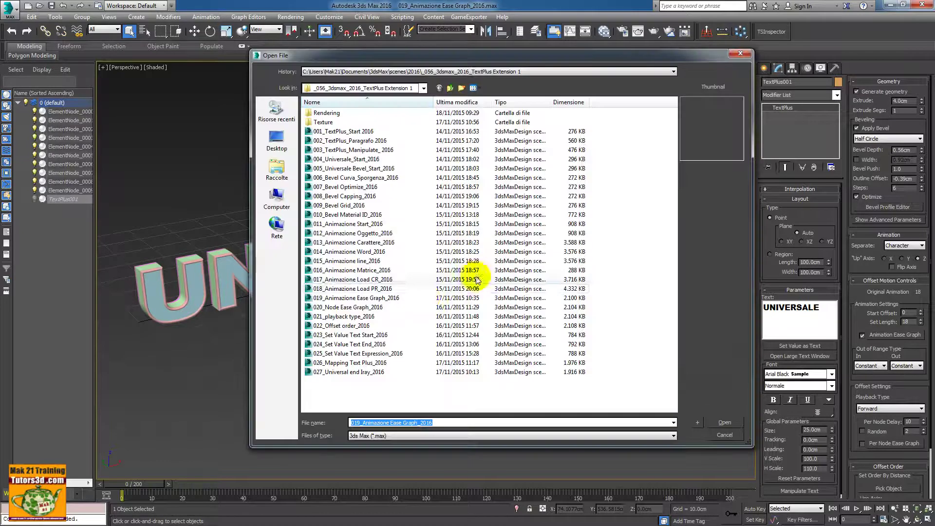
{"action": "left_click", "coordinate": [355, 307]}
{"action": "left_click", "coordinate": [720, 423]}
Step: Preview the Node Ease Graph animation, rewinding to about frame 60, then reopen the Open dialog
{"action": "mouse_move", "coordinate": [148, 487]}
{"action": "left_mouse_down"}
{"action": "mouse_move", "coordinate": [312, 485]}
{"action": "mouse_move", "coordinate": [129, 483]}
{"action": "left_mouse_up"}
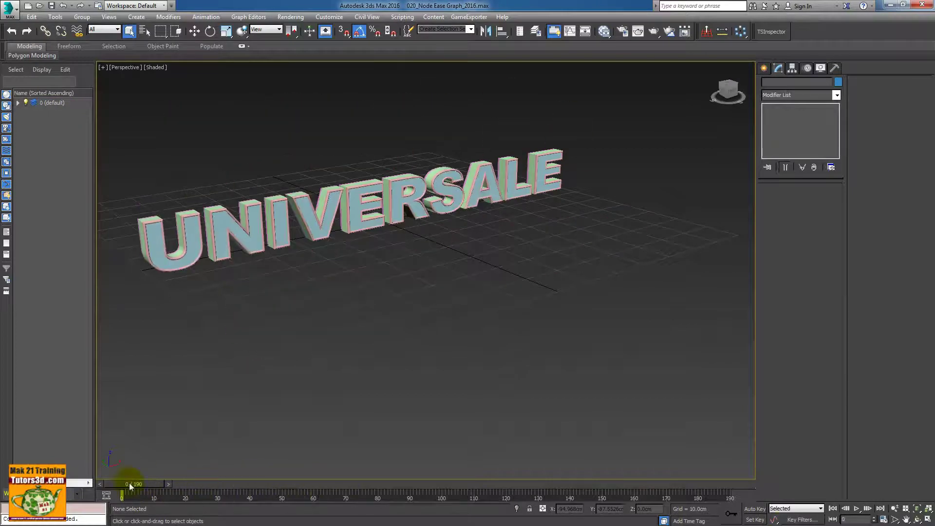
{"action": "left_click", "coordinate": [857, 509]}
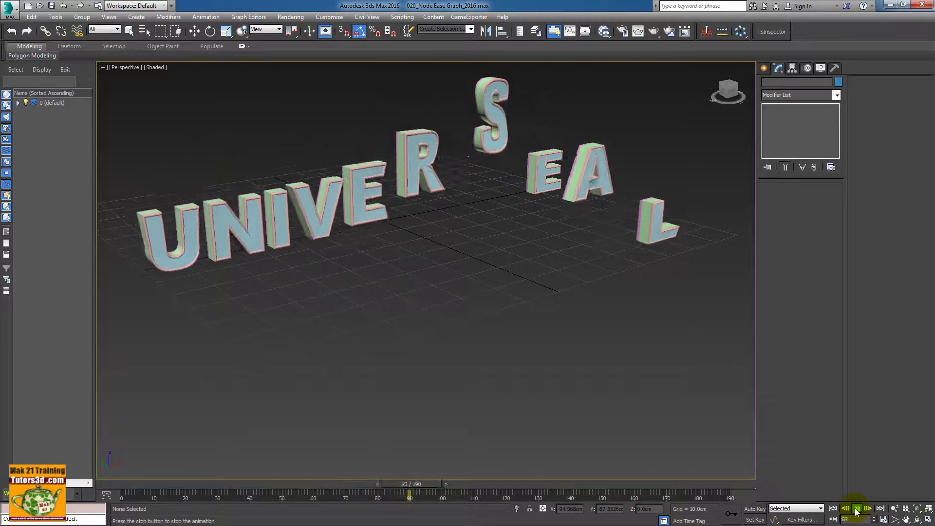
{"action": "left_click", "coordinate": [857, 509]}
{"action": "left_click_drag", "start_coordinate": [638, 490], "coordinate": [135, 479]}
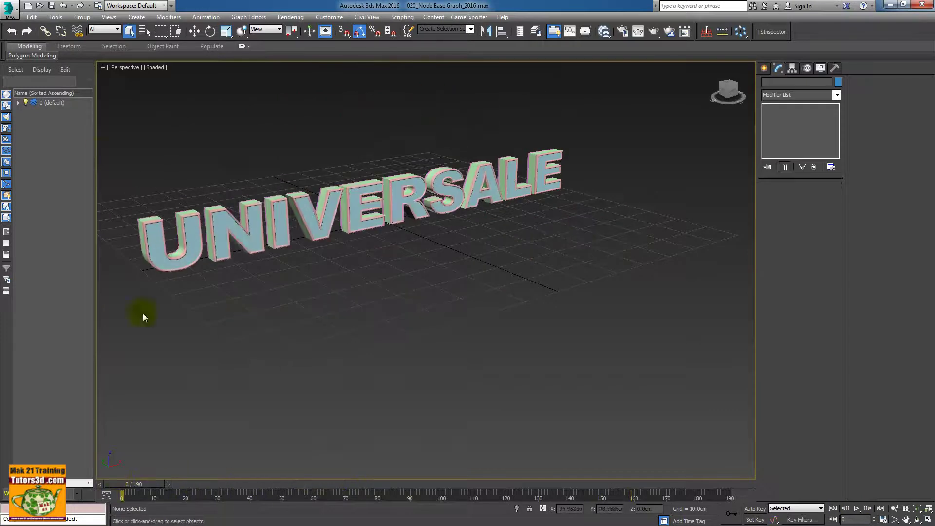
{"action": "left_click", "coordinate": [39, 6]}
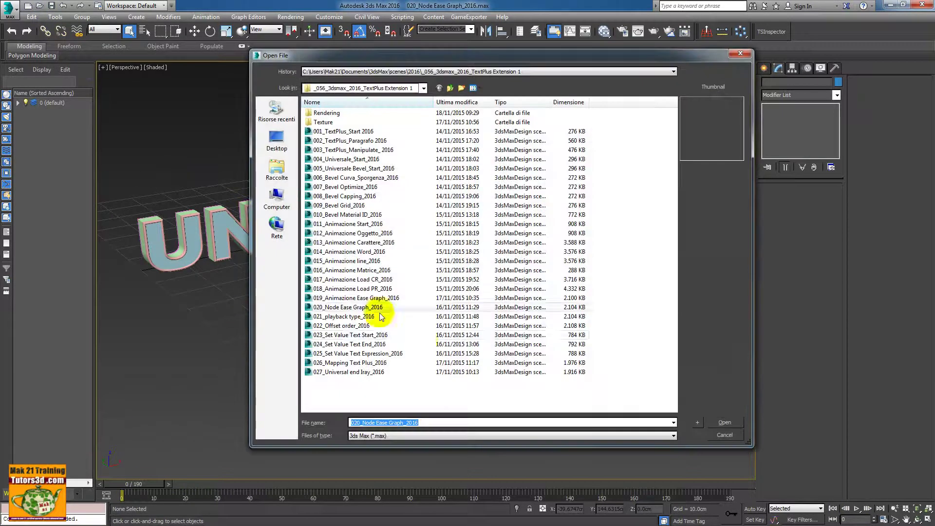
Step: Open the 024_Set Value Text End_2016 scene
{"action": "left_click", "coordinate": [366, 325]}
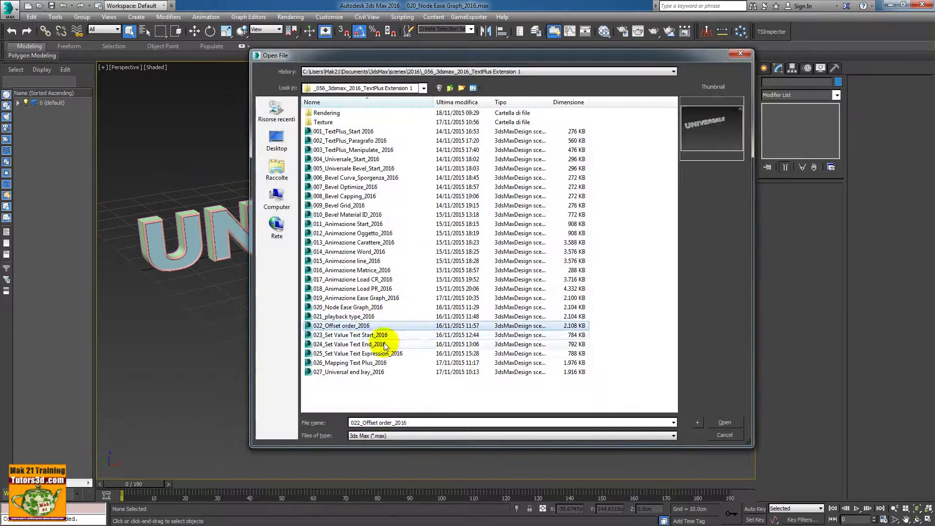
{"action": "left_click", "coordinate": [383, 336]}
{"action": "left_click", "coordinate": [722, 424]}
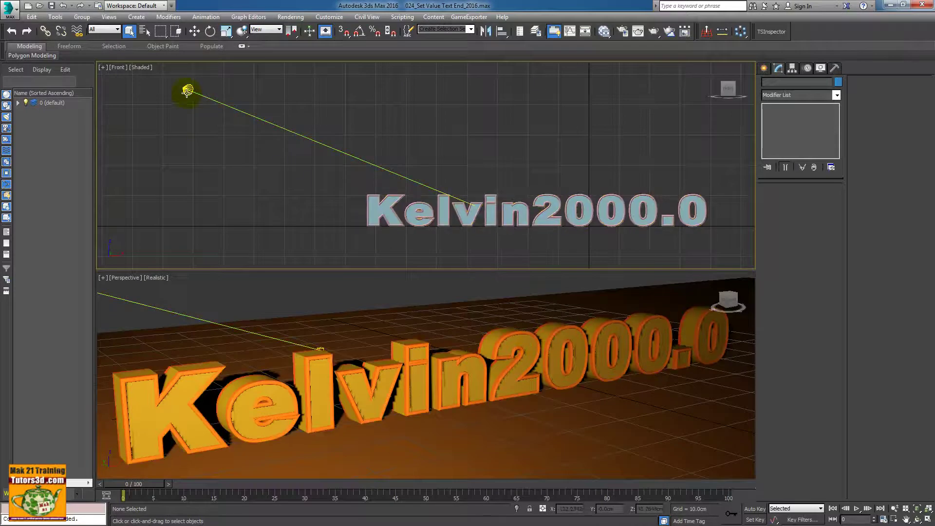
Step: Vary the photometric light's Kelvin between 1000 K and higher, ending near 8068.8
{"action": "left_click", "coordinate": [188, 90]}
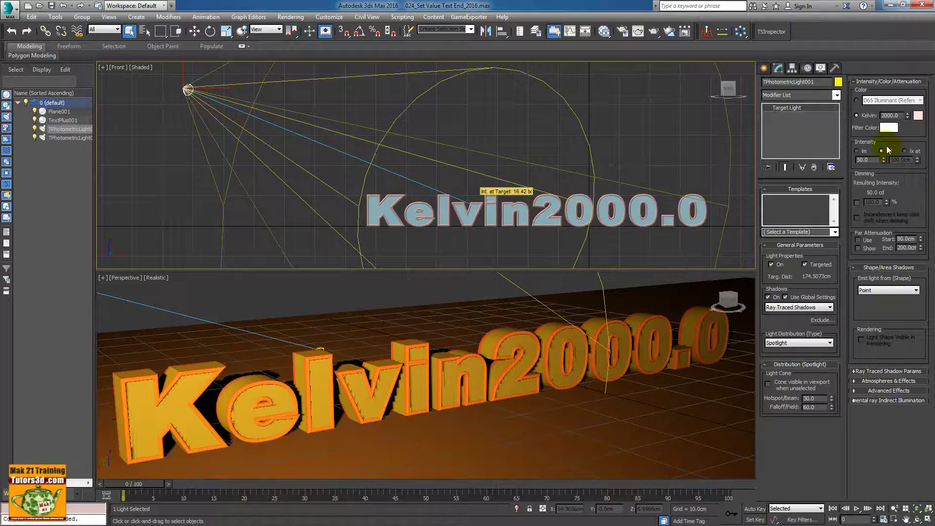
{"action": "left_click_drag", "start_coordinate": [908, 116], "coordinate": [909, 145]}
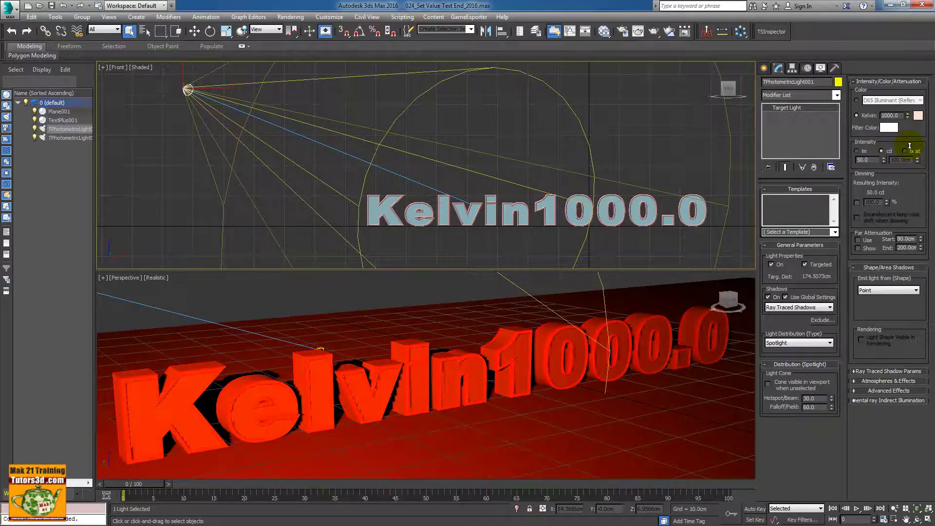
{"action": "left_click_drag", "start_coordinate": [909, 146], "coordinate": [894, 68]}
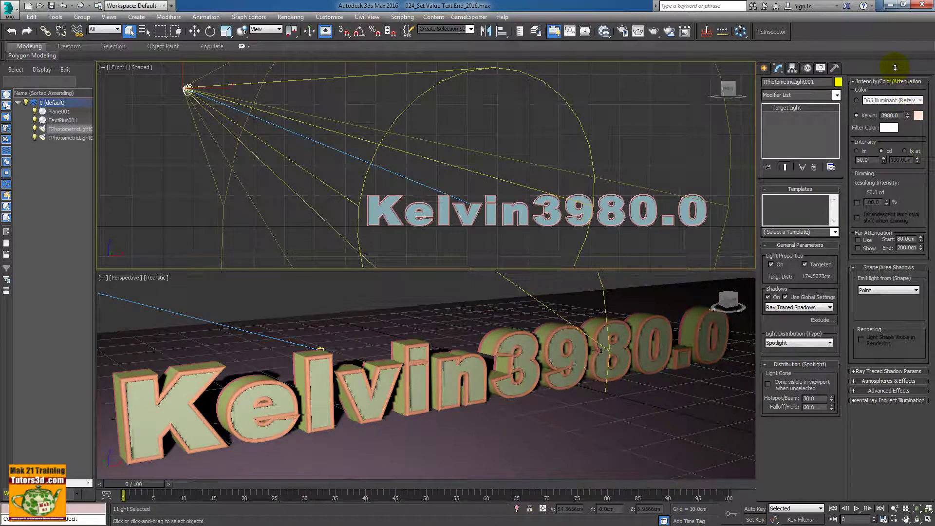
{"action": "left_click_drag", "start_coordinate": [895, 67], "coordinate": [912, 184]}
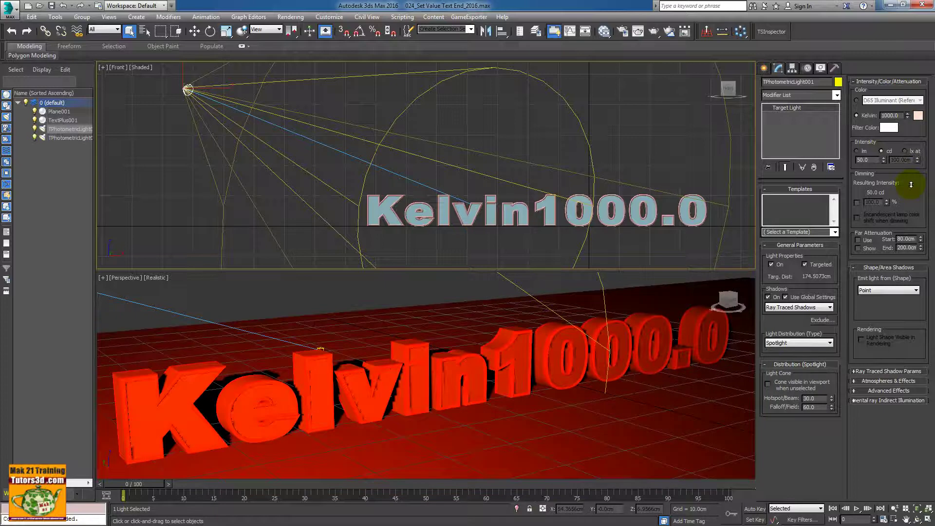
{"action": "mouse_move", "coordinate": [905, 144]}
{"action": "left_mouse_down"}
{"action": "mouse_move", "coordinate": [905, 20]}
{"action": "mouse_move", "coordinate": [906, 520]}
{"action": "mouse_move", "coordinate": [911, 4]}
{"action": "left_mouse_up"}
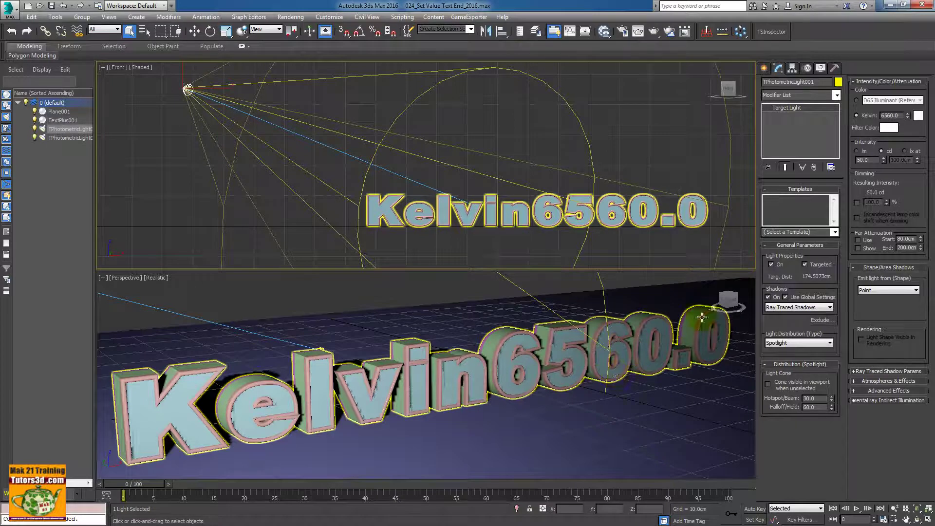
{"action": "mouse_move", "coordinate": [908, 113]}
{"action": "left_mouse_down"}
{"action": "mouse_move", "coordinate": [900, 83]}
{"action": "mouse_move", "coordinate": [902, 102]}
{"action": "left_mouse_up"}
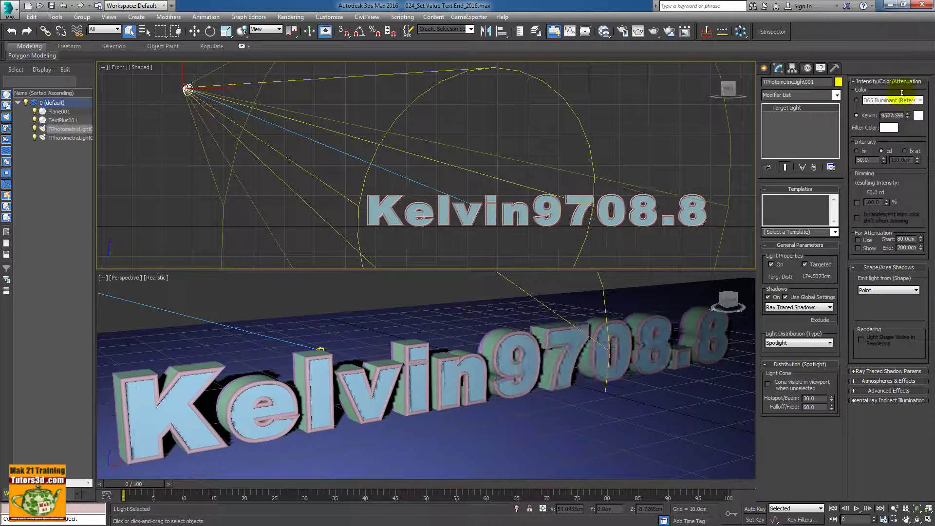
{"action": "left_click", "coordinate": [40, 5]}
{"action": "left_click", "coordinate": [472, 283]}
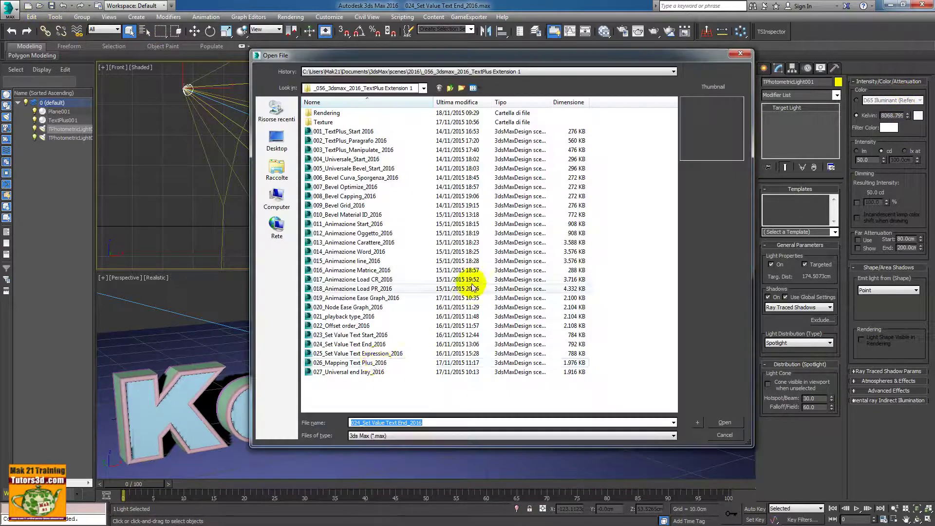
{"action": "left_click", "coordinate": [385, 353]}
{"action": "left_click", "coordinate": [385, 353]}
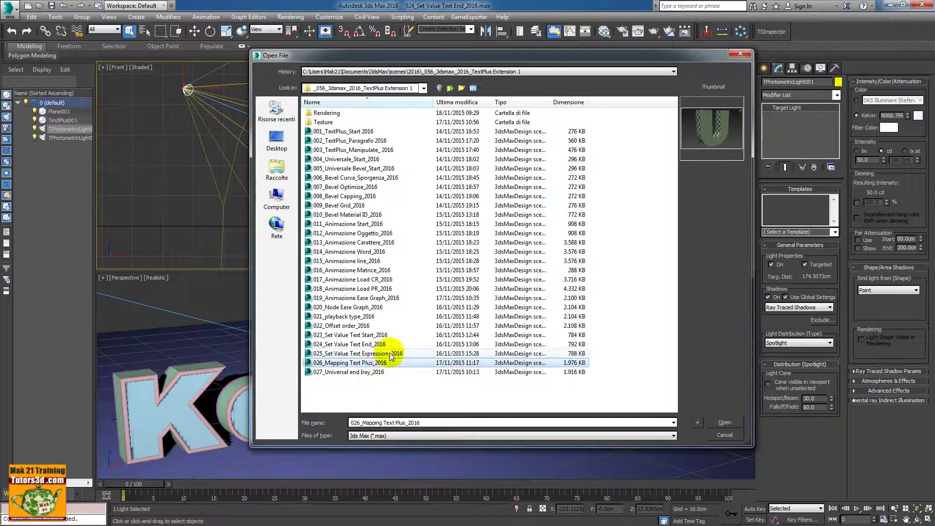
{"action": "left_click", "coordinate": [724, 422]}
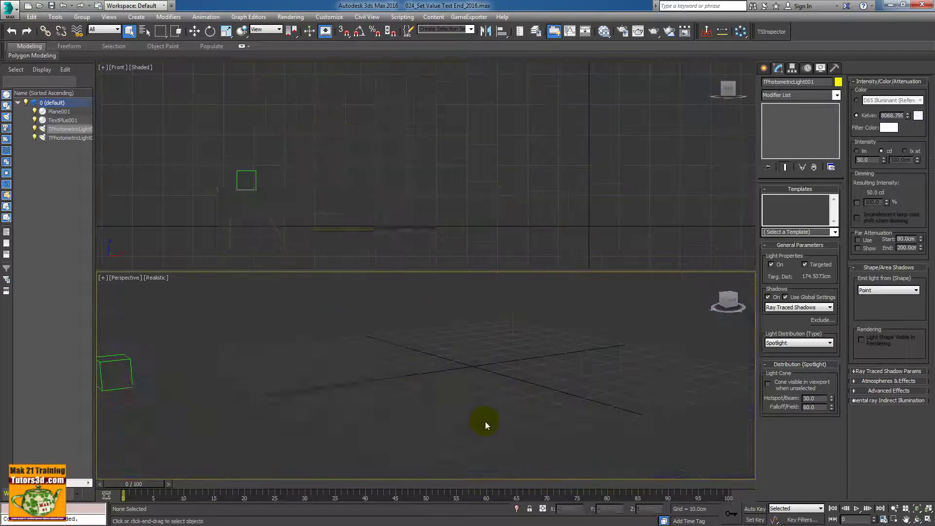
{"action": "mouse_move", "coordinate": [144, 485]}
{"action": "left_mouse_down"}
{"action": "mouse_move", "coordinate": [507, 487]}
{"action": "mouse_move", "coordinate": [412, 493]}
{"action": "left_mouse_up"}
{"action": "key", "text": "q"}
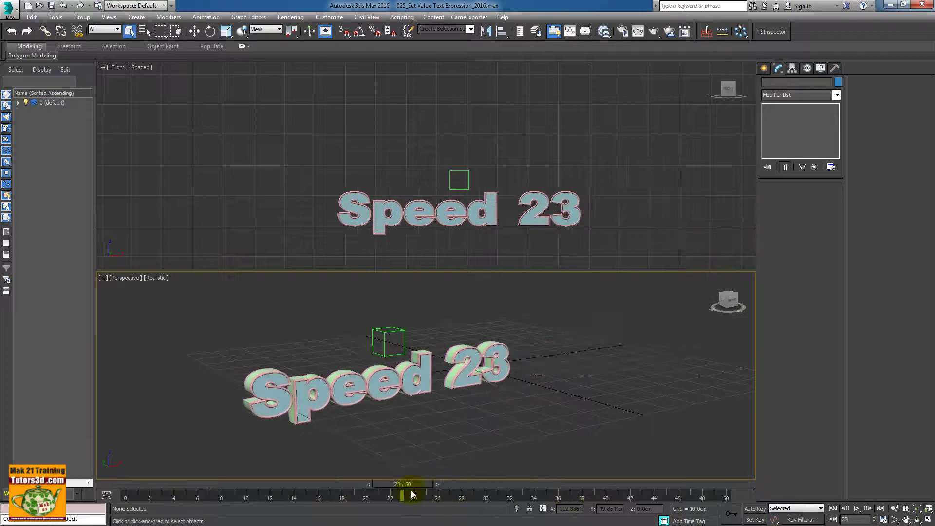
{"action": "left_click", "coordinate": [422, 376]}
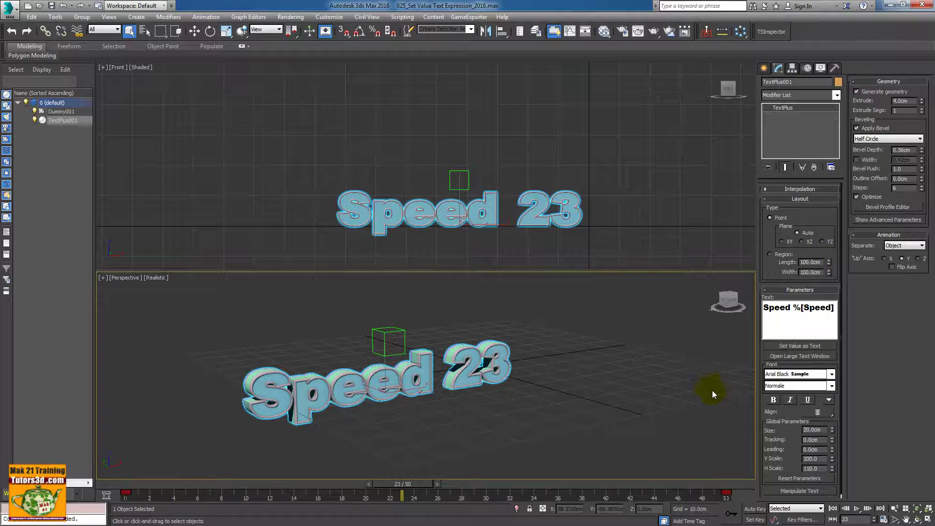
Step: View the Speed value's expression and its Function List in Set Value as Text
{"action": "left_click", "coordinate": [797, 346]}
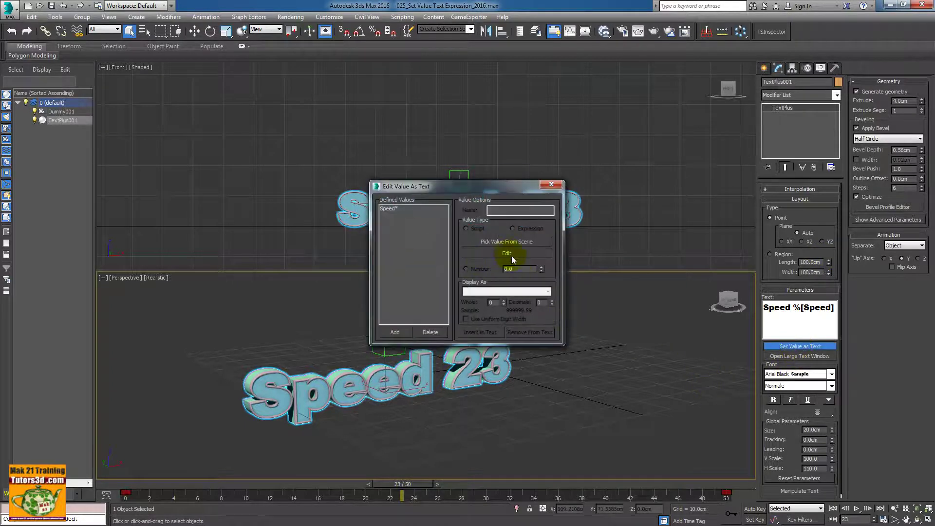
{"action": "left_click", "coordinate": [390, 209]}
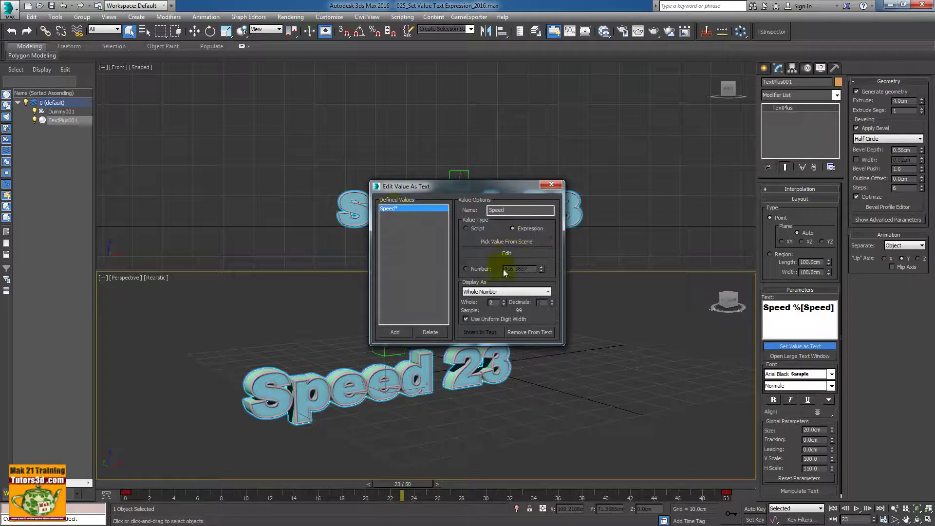
{"action": "left_click", "coordinate": [509, 253]}
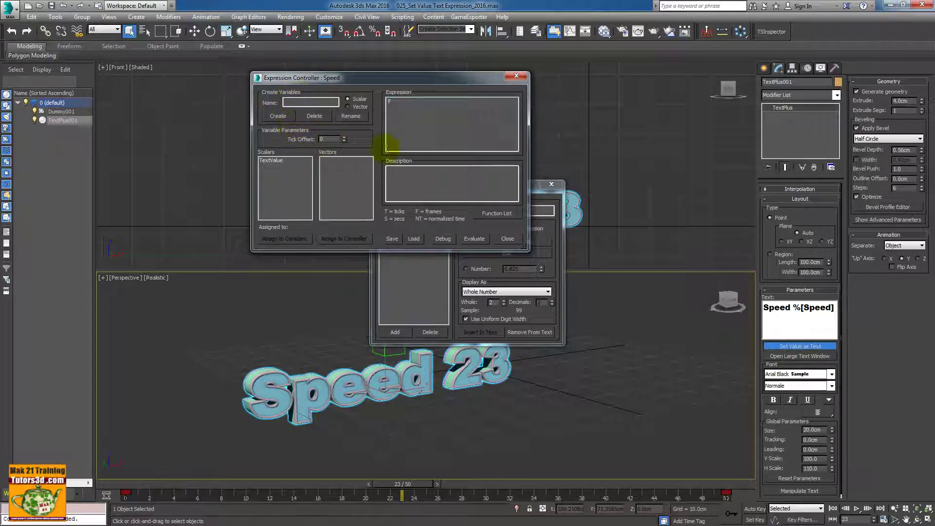
{"action": "left_click", "coordinate": [497, 214]}
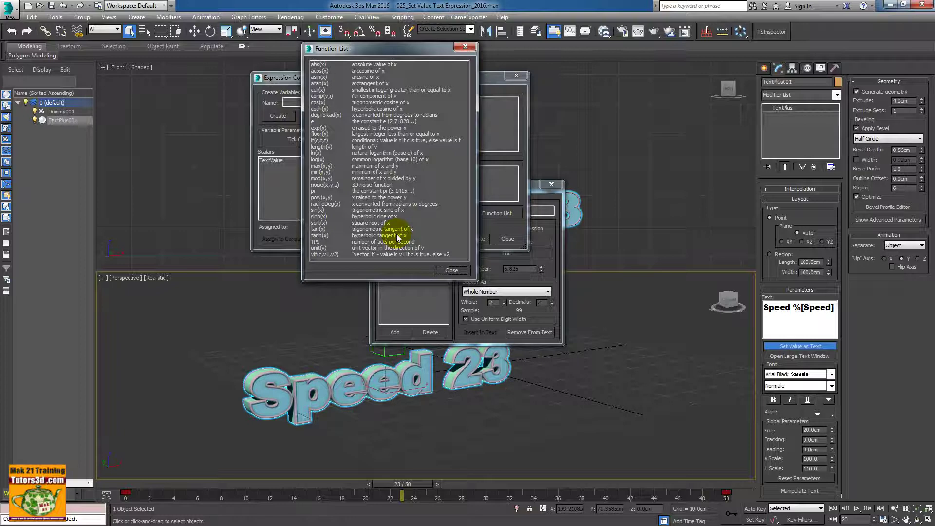
Step: Close the Function List, expression editor and Set Value as Text dialogs, then start opening a file
{"action": "left_click", "coordinate": [465, 47]}
{"action": "left_click", "coordinate": [516, 76]}
{"action": "left_click", "coordinate": [554, 187]}
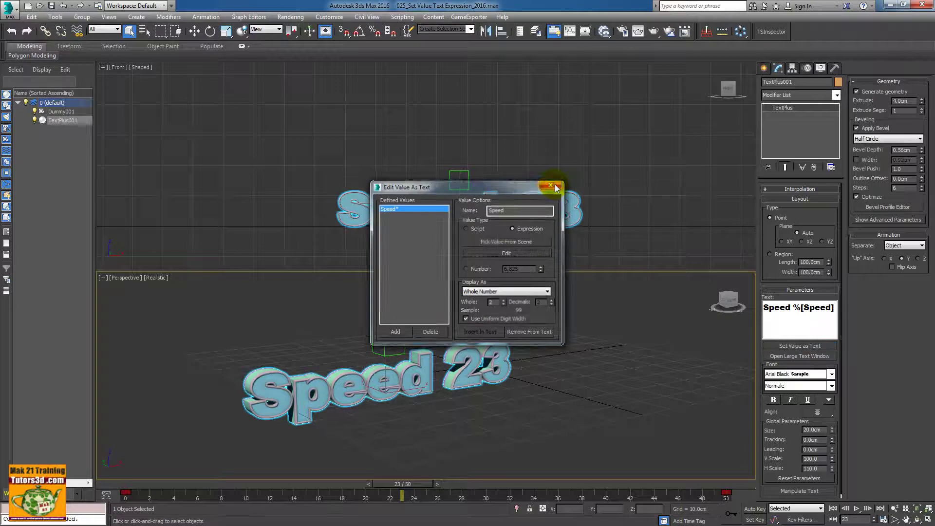
{"action": "left_click", "coordinate": [40, 6]}
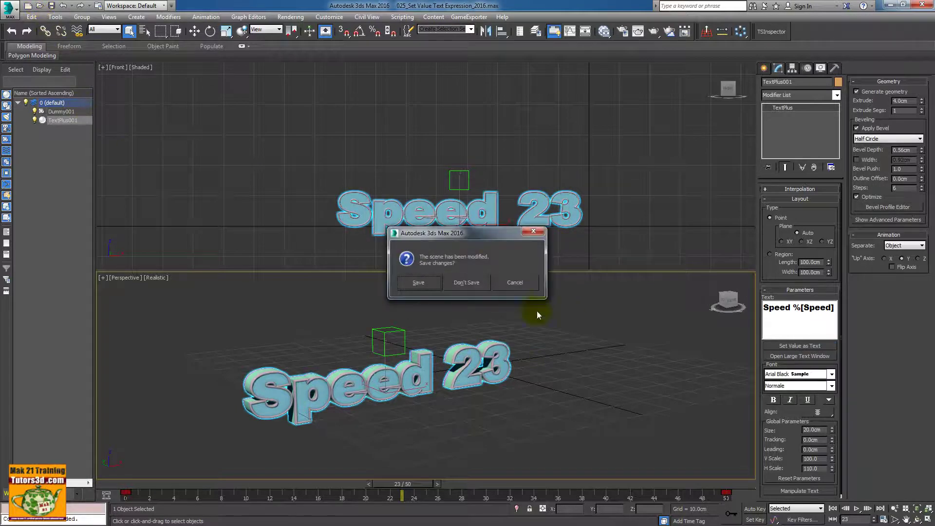
Step: Discard changes and open 026_Mapping Text Plus_2016.max
{"action": "left_click", "coordinate": [478, 286]}
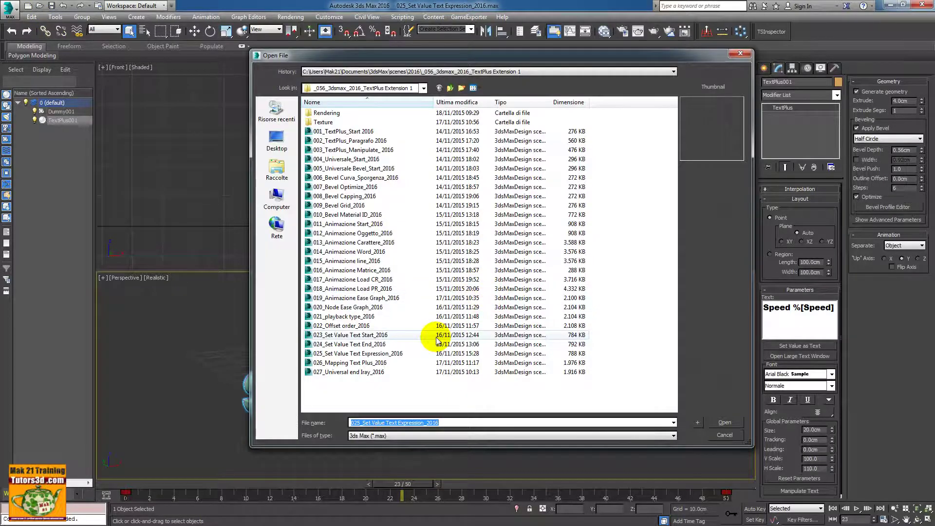
{"action": "left_click", "coordinate": [366, 363]}
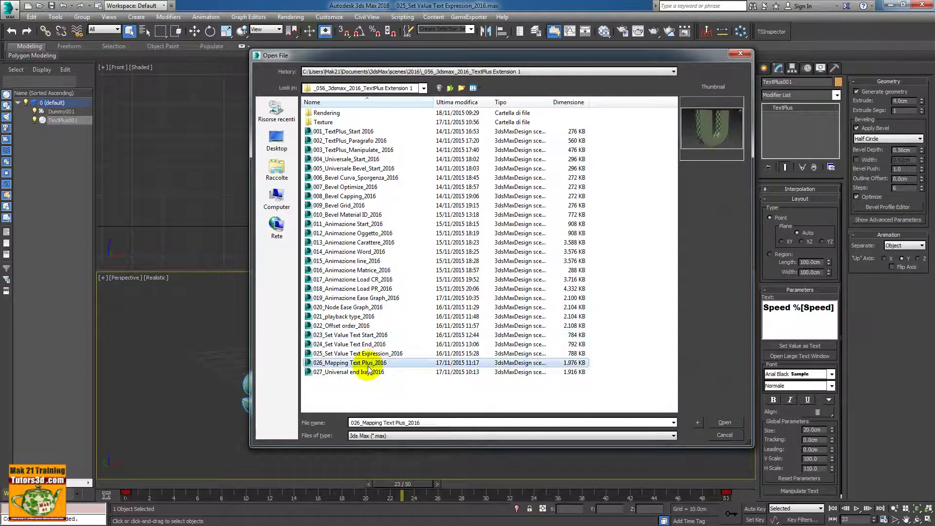
{"action": "left_click", "coordinate": [726, 423]}
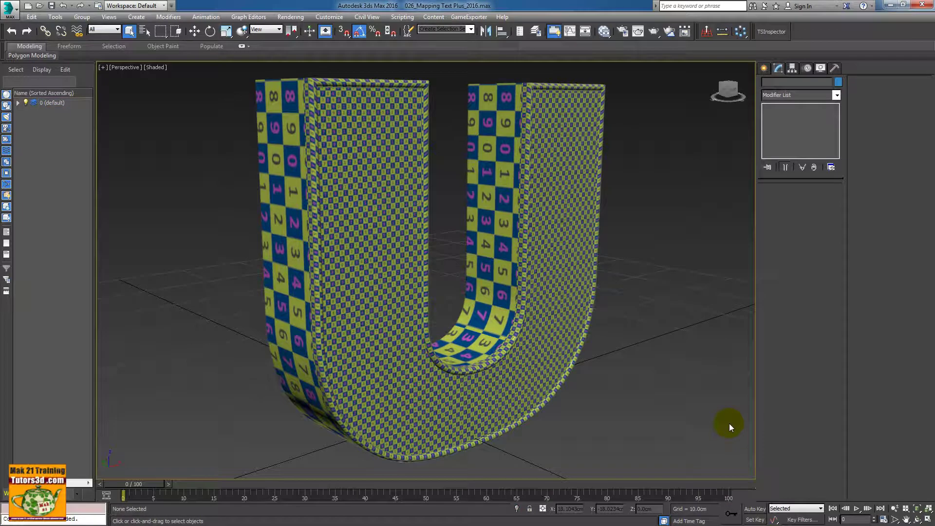
Step: Toggle the U's UVW mapping modifiers off and back on, then start opening another file
{"action": "left_click", "coordinate": [575, 314]}
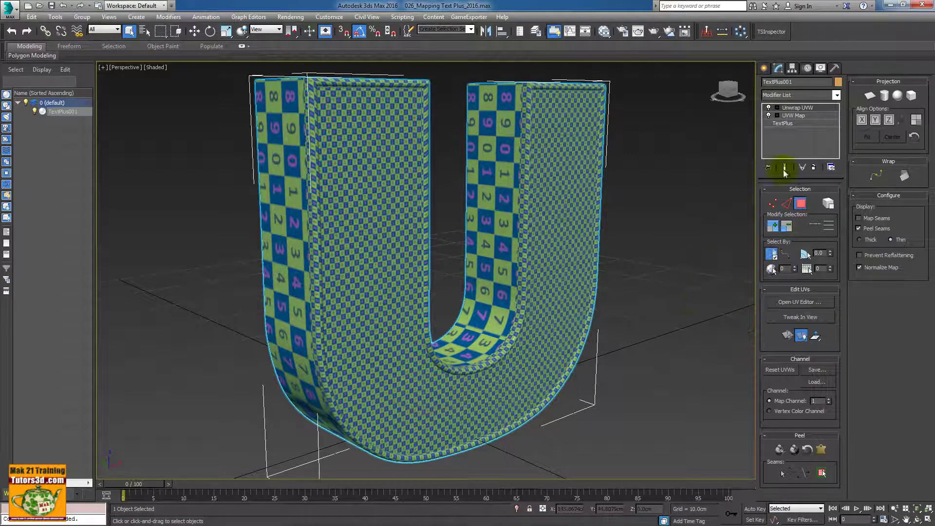
{"action": "left_click", "coordinate": [769, 108]}
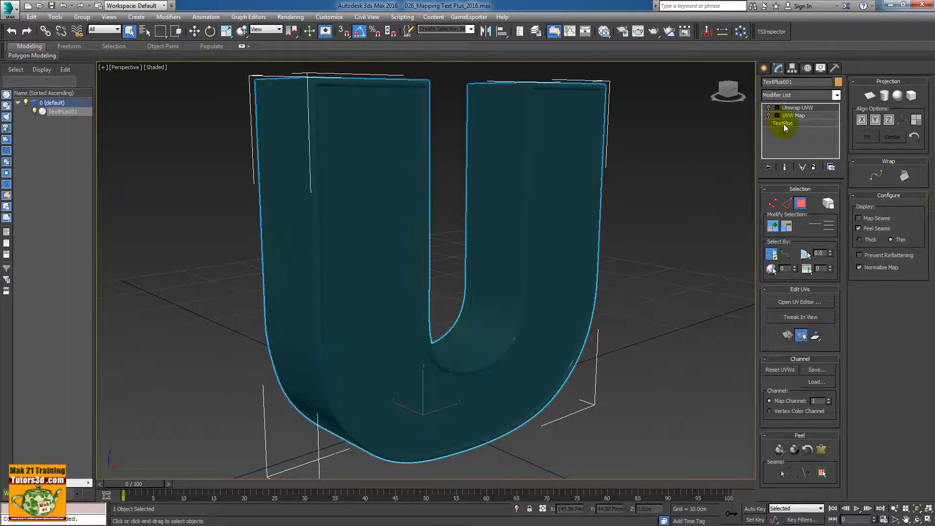
{"action": "left_click", "coordinate": [507, 297]}
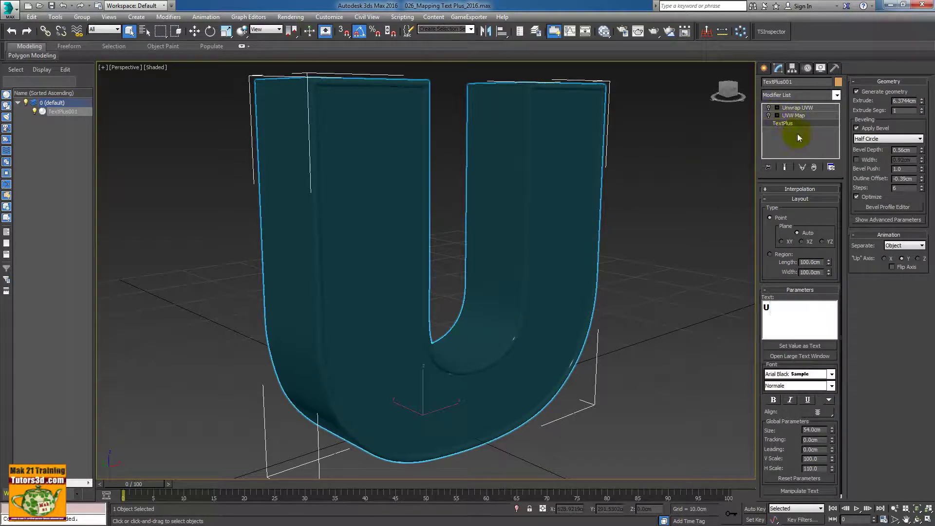
{"action": "left_click", "coordinate": [794, 108]}
{"action": "left_click", "coordinate": [672, 231]}
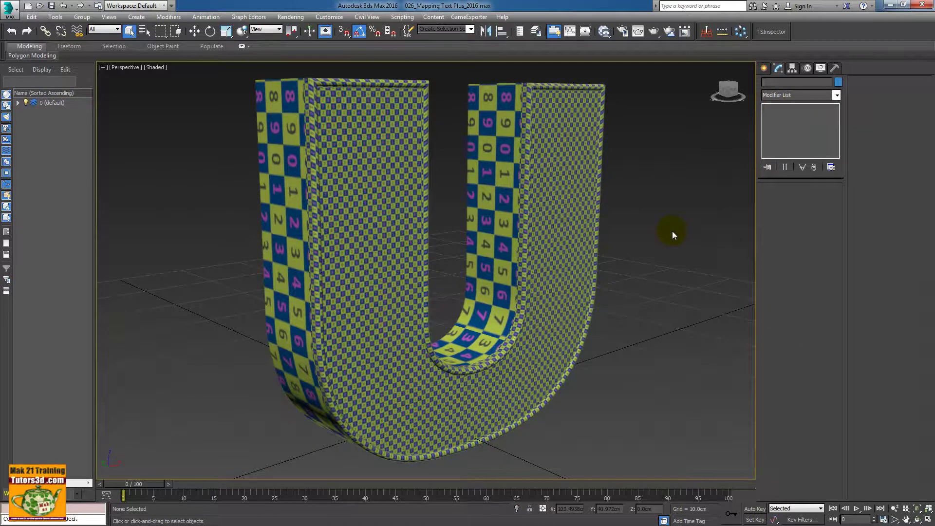
{"action": "left_click", "coordinate": [597, 230]}
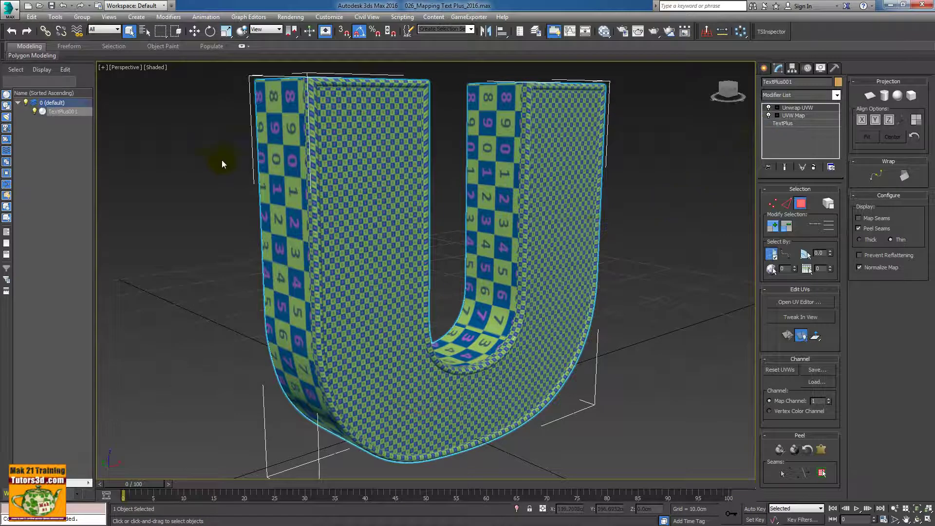
{"action": "left_click", "coordinate": [28, 5]}
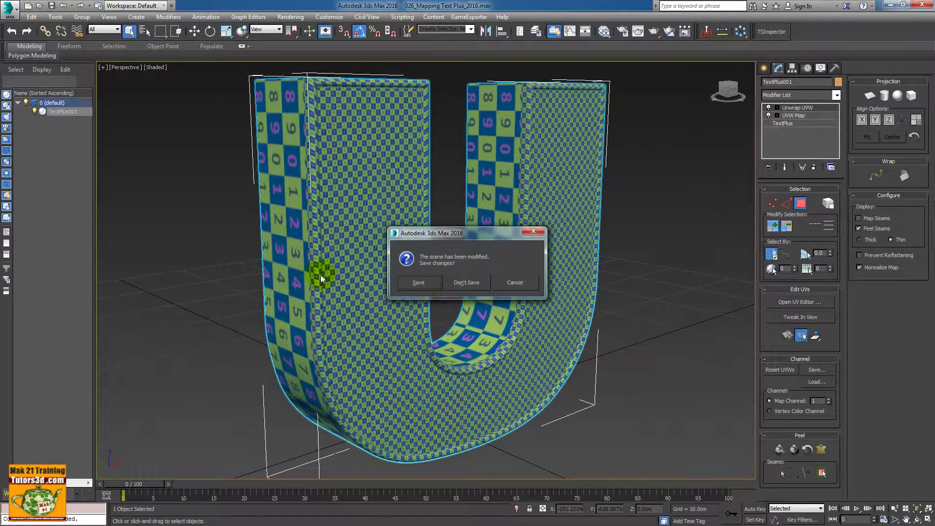
Step: Discard changes, open 027_Universal end Iray_2016.max, and advance the animation to frame 44
{"action": "left_click", "coordinate": [465, 285]}
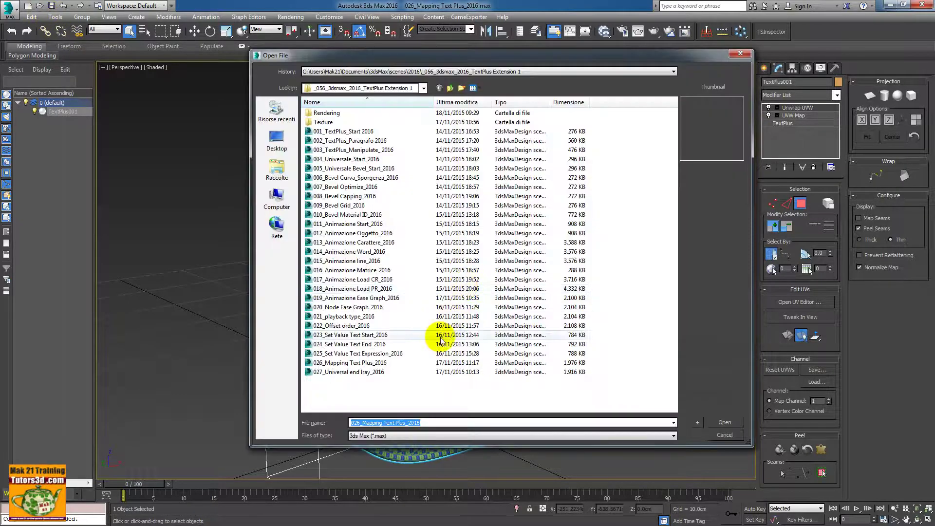
{"action": "left_click", "coordinate": [363, 363]}
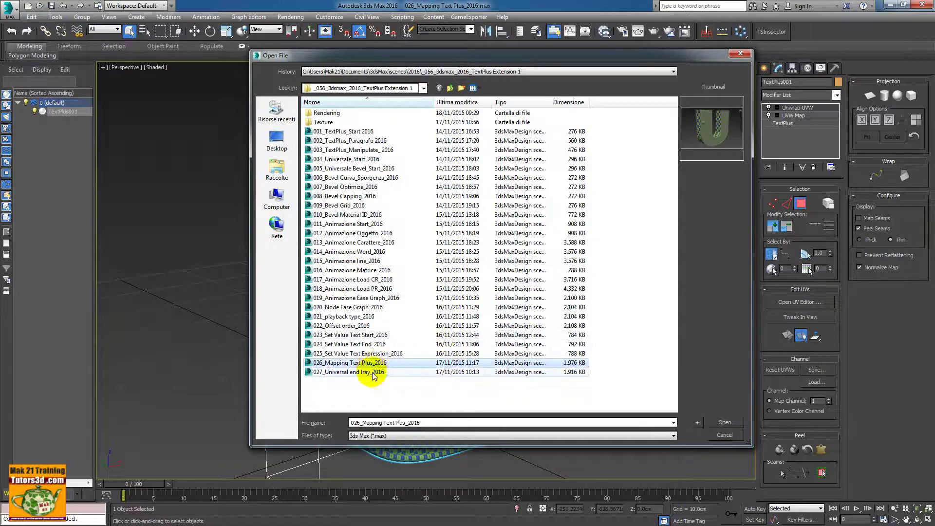
{"action": "left_click", "coordinate": [373, 372]}
{"action": "left_click", "coordinate": [720, 423]}
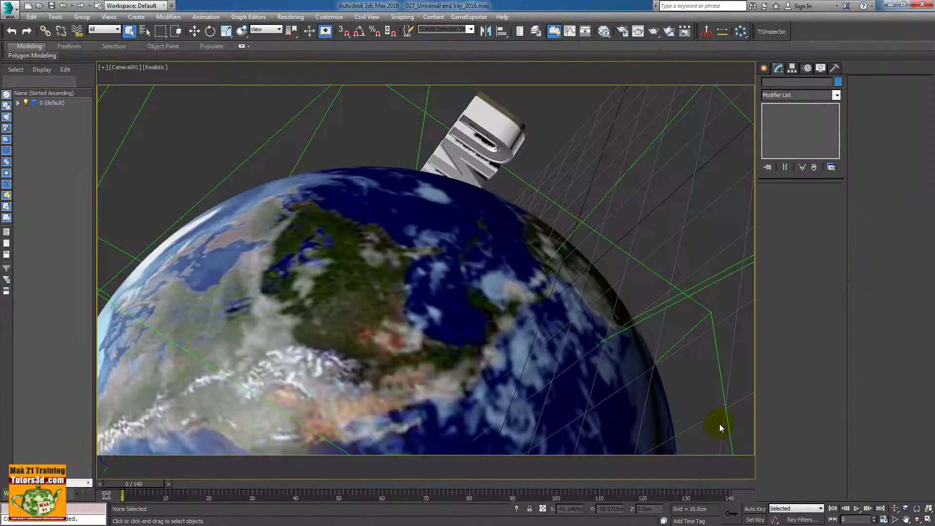
{"action": "mouse_move", "coordinate": [147, 488]}
{"action": "left_mouse_down"}
{"action": "mouse_move", "coordinate": [712, 435]}
{"action": "mouse_move", "coordinate": [180, 441]}
{"action": "mouse_move", "coordinate": [381, 425]}
{"action": "mouse_move", "coordinate": [439, 433]}
{"action": "mouse_move", "coordinate": [326, 428]}
{"action": "left_mouse_up"}
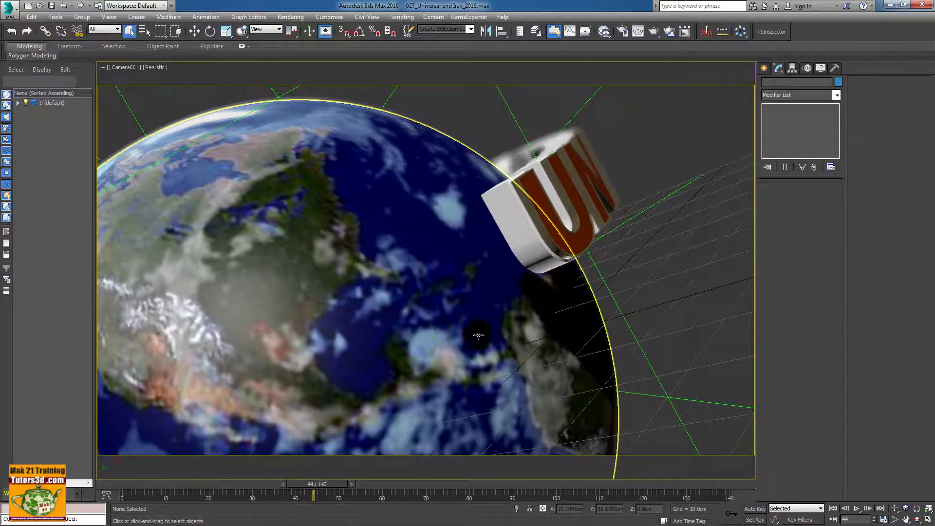
Step: Maximize the Perspective view, then orbit and zoom toward the text beside the globe
{"action": "key", "text": "alt+w"}
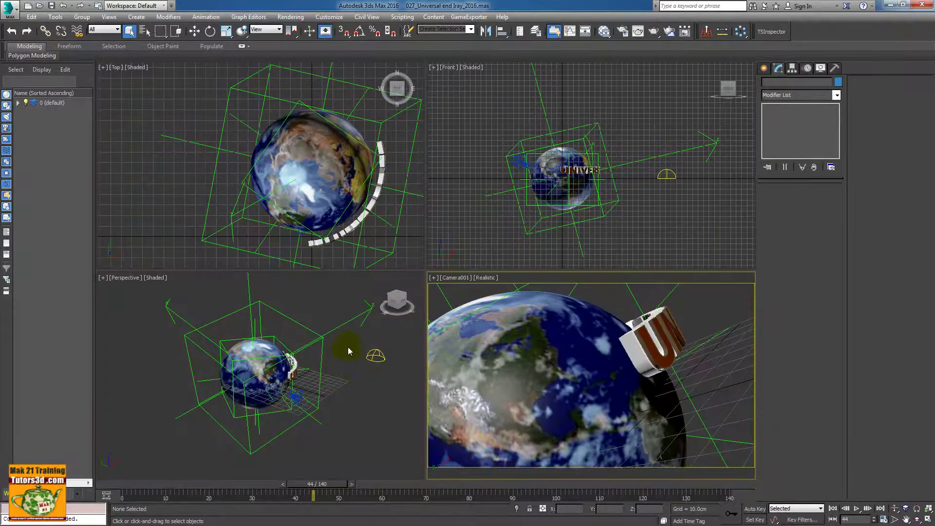
{"action": "key", "text": "alt+w"}
{"action": "middle_click_drag", "start_coordinate": [365, 356], "coordinate": [353, 342], "text": "alt"}
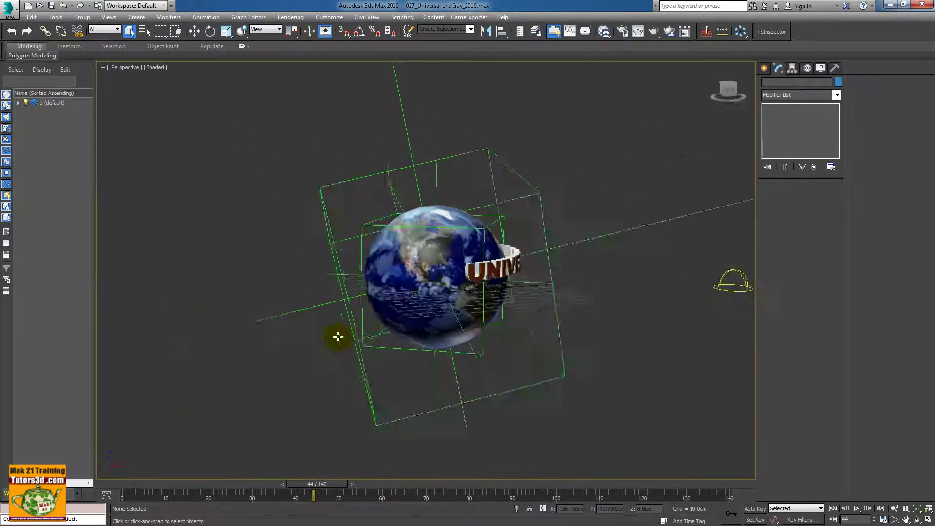
{"action": "scroll", "coordinate": [361, 336], "scroll_direction": "up", "scroll_amount": 2}
{"action": "scroll", "coordinate": [375, 323], "scroll_direction": "up", "scroll_amount": 2}
{"action": "scroll", "coordinate": [390, 310], "scroll_direction": "up", "scroll_amount": 1}
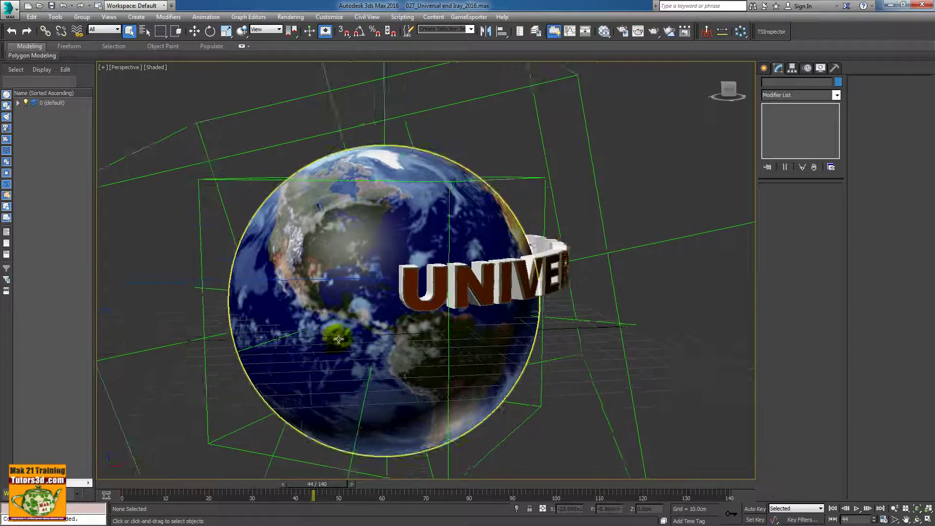
{"action": "scroll", "coordinate": [407, 295], "scroll_direction": "up", "scroll_amount": 4}
{"action": "middle_click_drag", "start_coordinate": [407, 294], "coordinate": [299, 350], "text": "alt"}
{"action": "scroll", "coordinate": [390, 269], "scroll_direction": "up", "scroll_amount": 5}
Step: Select the bent Universale text group and orbit to view it from behind
{"action": "left_click", "coordinate": [398, 266]}
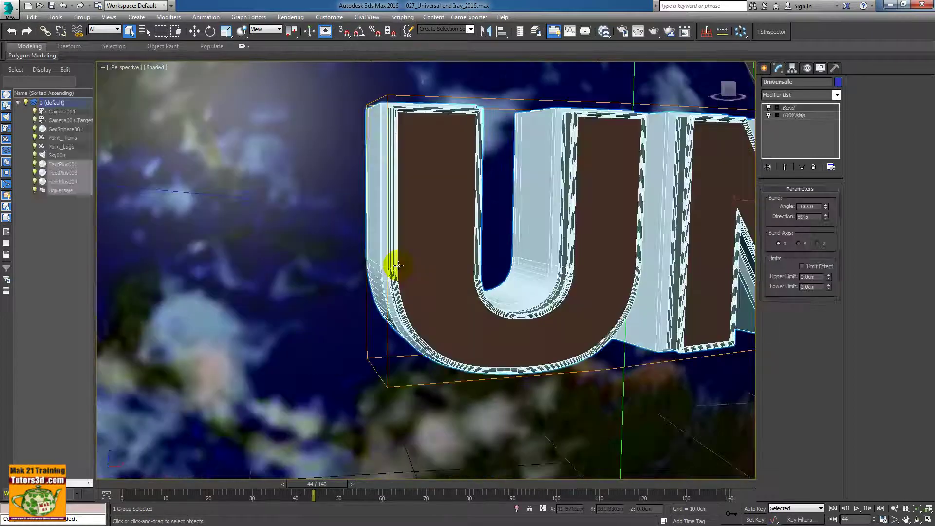
{"action": "left_click", "coordinate": [19, 103]}
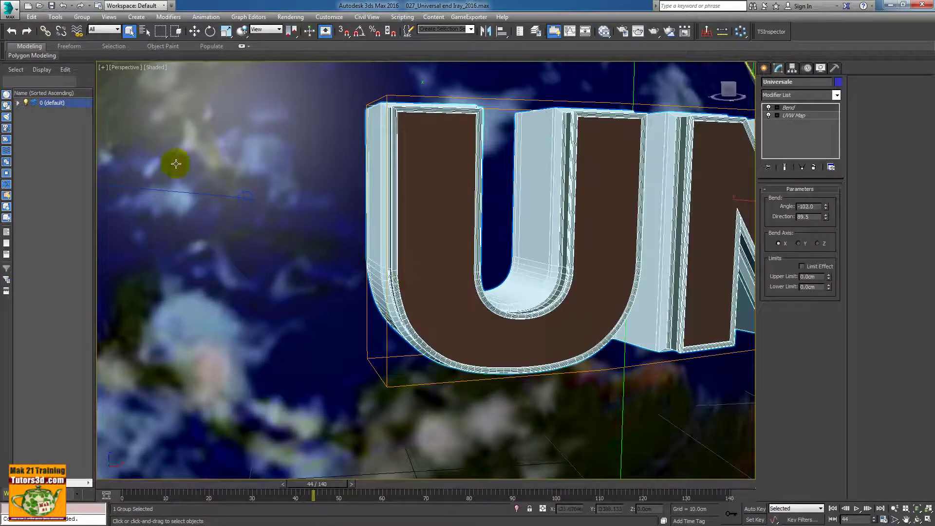
{"action": "scroll", "coordinate": [418, 275], "scroll_direction": "down", "scroll_amount": 5}
{"action": "mouse_move", "coordinate": [451, 323]}
{"action": "middle_mouse_down", "text": "alt"}
{"action": "mouse_move", "coordinate": [408, 318]}
{"action": "mouse_move", "coordinate": [453, 267]}
{"action": "mouse_move", "coordinate": [458, 279]}
{"action": "mouse_move", "coordinate": [628, 224]}
{"action": "mouse_move", "coordinate": [601, 266]}
{"action": "mouse_move", "coordinate": [620, 265]}
{"action": "mouse_move", "coordinate": [308, 294]}
{"action": "middle_mouse_up", "text": "alt"}
{"action": "scroll", "coordinate": [459, 278], "scroll_direction": "up", "scroll_amount": 5}
{"action": "scroll", "coordinate": [463, 267], "scroll_direction": "down", "scroll_amount": 3}
{"action": "scroll", "coordinate": [420, 288], "scroll_direction": "up", "scroll_amount": 1}
{"action": "scroll", "coordinate": [430, 277], "scroll_direction": "up", "scroll_amount": 2}
{"action": "scroll", "coordinate": [430, 268], "scroll_direction": "up", "scroll_amount": 2}
{"action": "scroll", "coordinate": [309, 294], "scroll_direction": "down", "scroll_amount": 2}
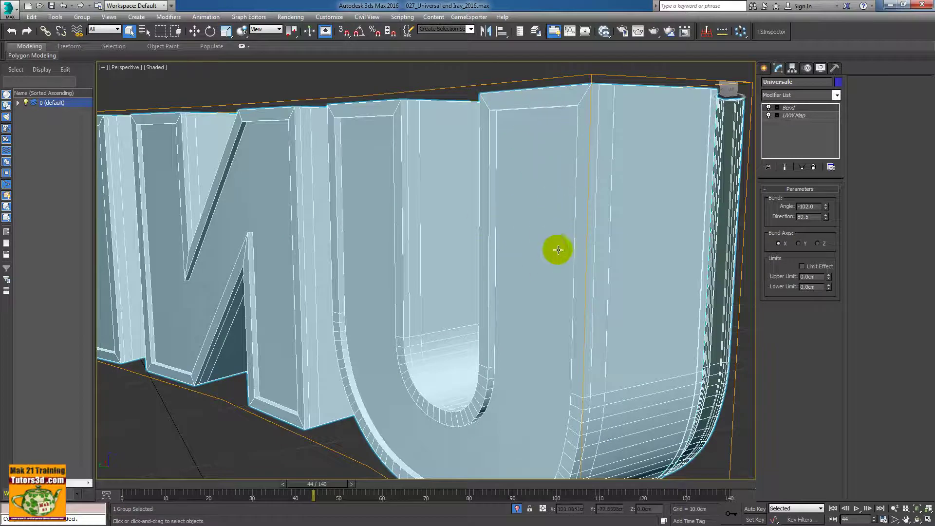
{"action": "scroll", "coordinate": [558, 250], "scroll_direction": "down", "scroll_amount": 3}
Step: Pan, orbit and zoom across the bent letters, ending close on the U
{"action": "middle_click_drag", "start_coordinate": [555, 267], "coordinate": [531, 277], "text": "alt"}
{"action": "scroll", "coordinate": [403, 280], "scroll_direction": "up", "scroll_amount": 5}
{"action": "middle_click_drag", "start_coordinate": [403, 279], "coordinate": [564, 222]}
{"action": "scroll", "coordinate": [552, 221], "scroll_direction": "down", "scroll_amount": 3}
{"action": "scroll", "coordinate": [564, 221], "scroll_direction": "up", "scroll_amount": 2}
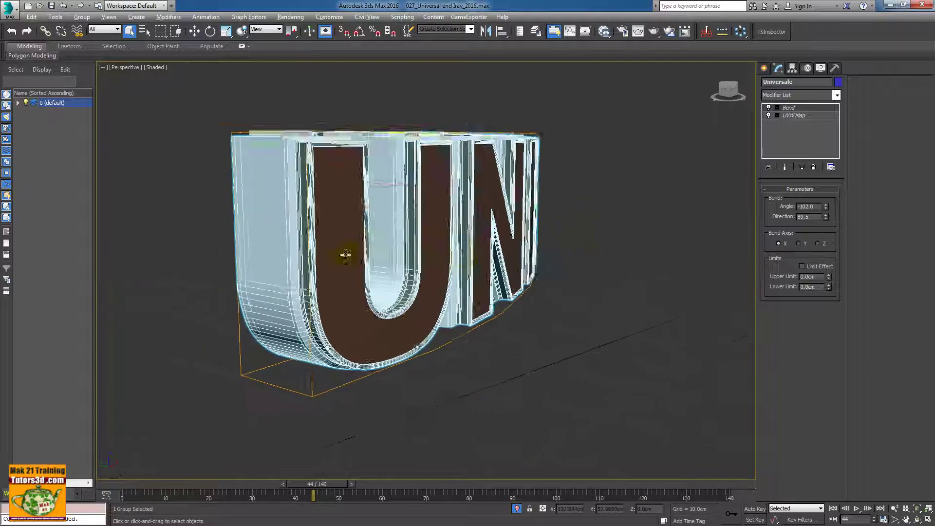
{"action": "scroll", "coordinate": [345, 254], "scroll_direction": "up", "scroll_amount": 3}
{"action": "scroll", "coordinate": [344, 246], "scroll_direction": "down", "scroll_amount": 3}
{"action": "middle_click_drag", "start_coordinate": [353, 257], "coordinate": [372, 288], "text": "alt"}
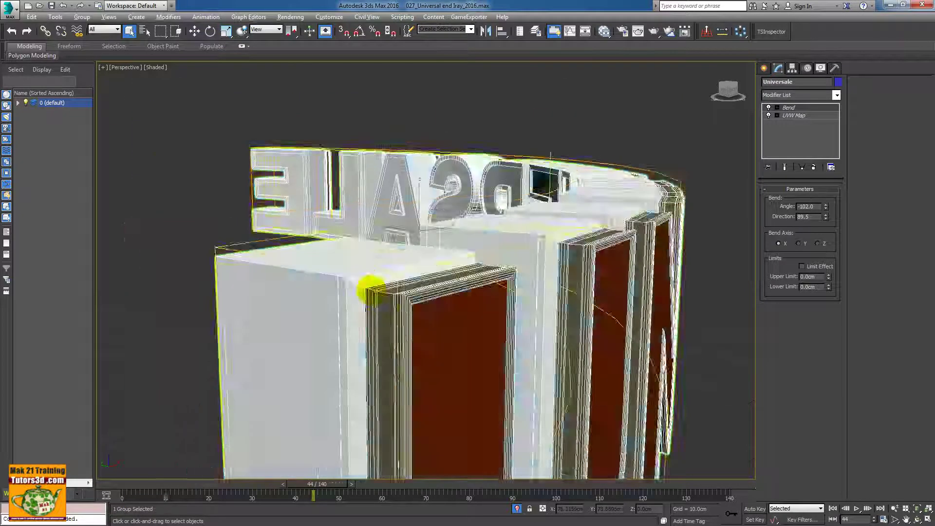
{"action": "scroll", "coordinate": [349, 278], "scroll_direction": "up", "scroll_amount": 2}
{"action": "key", "text": "shift+z"}
{"action": "key", "text": "shift+z"}
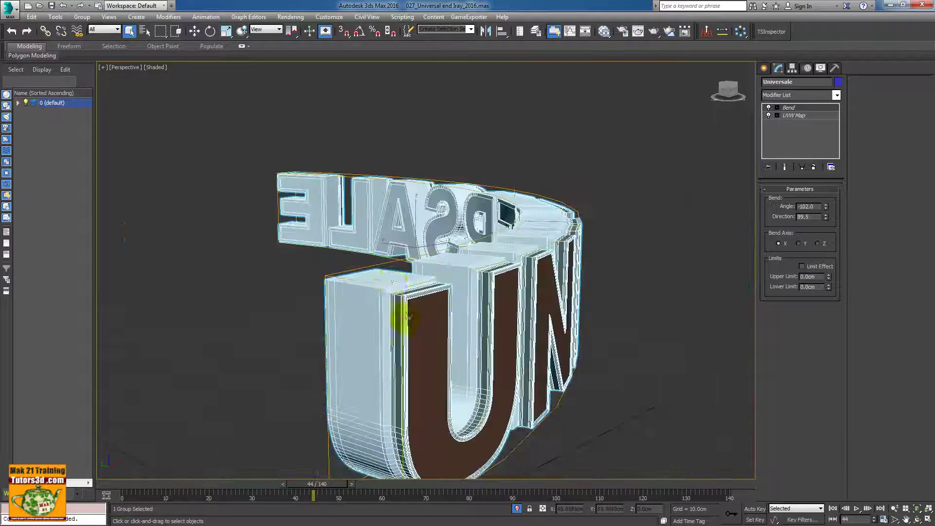
{"action": "scroll", "coordinate": [424, 323], "scroll_direction": "up", "scroll_amount": 2}
{"action": "mouse_move", "coordinate": [408, 279]}
{"action": "middle_mouse_down", "text": "alt"}
{"action": "mouse_move", "coordinate": [396, 298]}
{"action": "mouse_move", "coordinate": [219, 286]}
{"action": "mouse_move", "coordinate": [298, 303]}
{"action": "mouse_move", "coordinate": [533, 286]}
{"action": "mouse_move", "coordinate": [570, 299]}
{"action": "mouse_move", "coordinate": [341, 293]}
{"action": "mouse_move", "coordinate": [476, 299]}
{"action": "mouse_move", "coordinate": [462, 316]}
{"action": "middle_mouse_up", "text": "alt"}
{"action": "scroll", "coordinate": [430, 294], "scroll_direction": "down", "scroll_amount": 2}
{"action": "scroll", "coordinate": [445, 303], "scroll_direction": "down", "scroll_amount": 2}
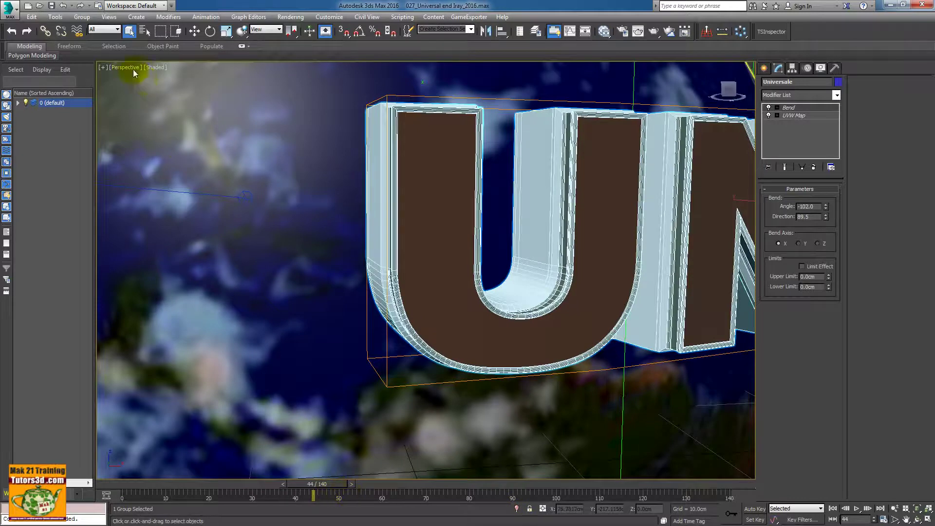
Step: Switch the viewport to Camera001 and advance the animation to about frame 96
{"action": "left_click", "coordinate": [133, 69]}
{"action": "mouse_move", "coordinate": [157, 80]}
{"action": "left_click", "coordinate": [295, 78]}
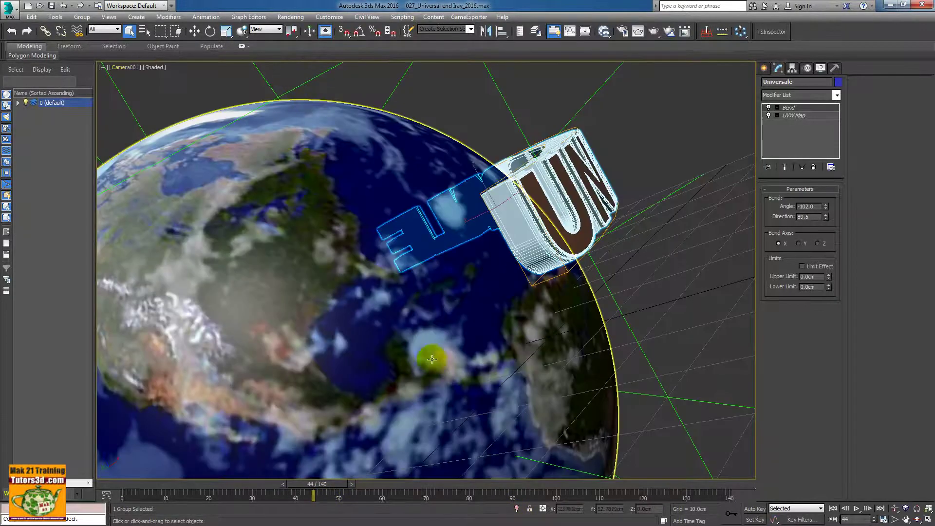
{"action": "mouse_move", "coordinate": [324, 479]}
{"action": "left_mouse_down"}
{"action": "mouse_move", "coordinate": [544, 474]}
{"action": "mouse_move", "coordinate": [492, 459]}
{"action": "left_mouse_up"}
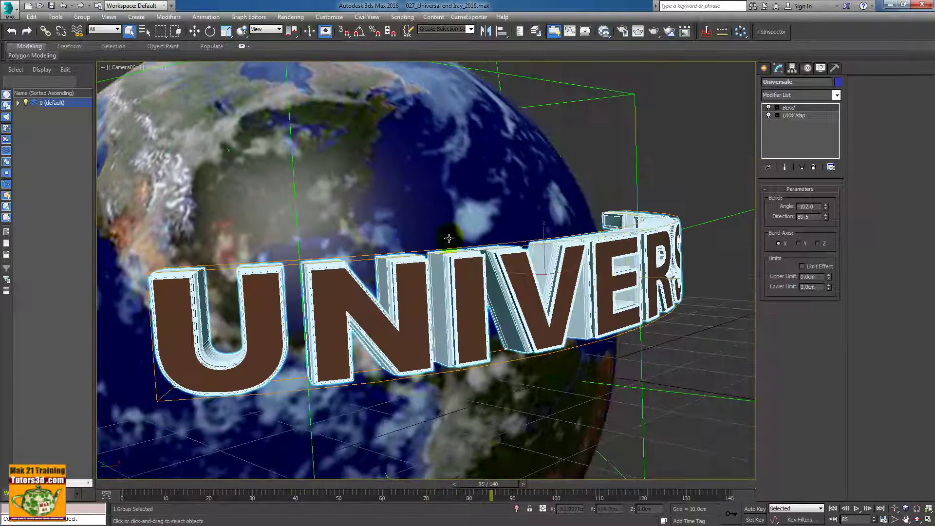
Step: Open the rendered Universale video from the Rendering folder via View Image File
{"action": "left_click", "coordinate": [291, 17]}
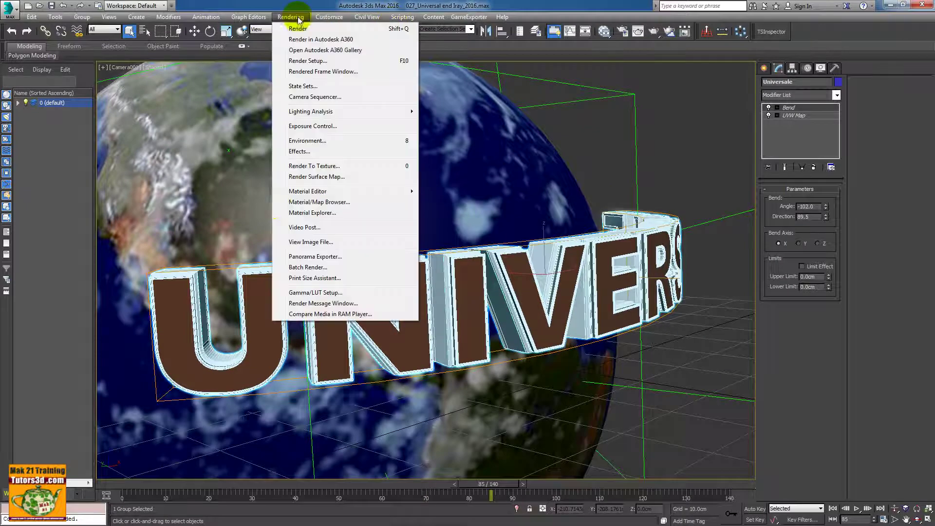
{"action": "left_click", "coordinate": [316, 242]}
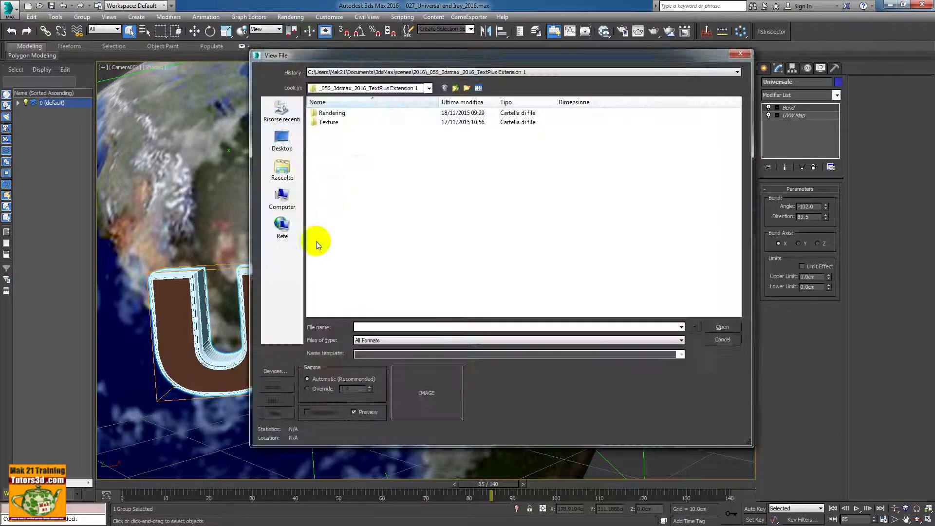
{"action": "double_click", "coordinate": [354, 114]}
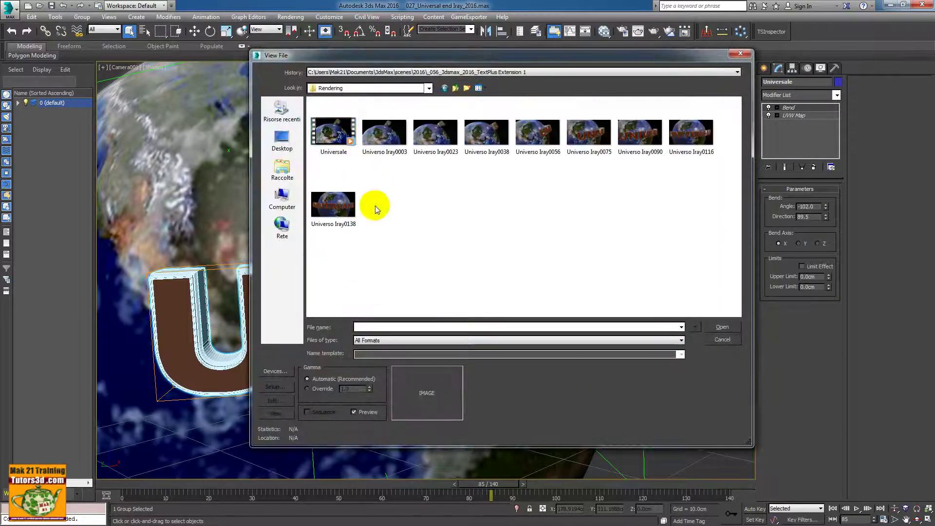
{"action": "left_click", "coordinate": [330, 140]}
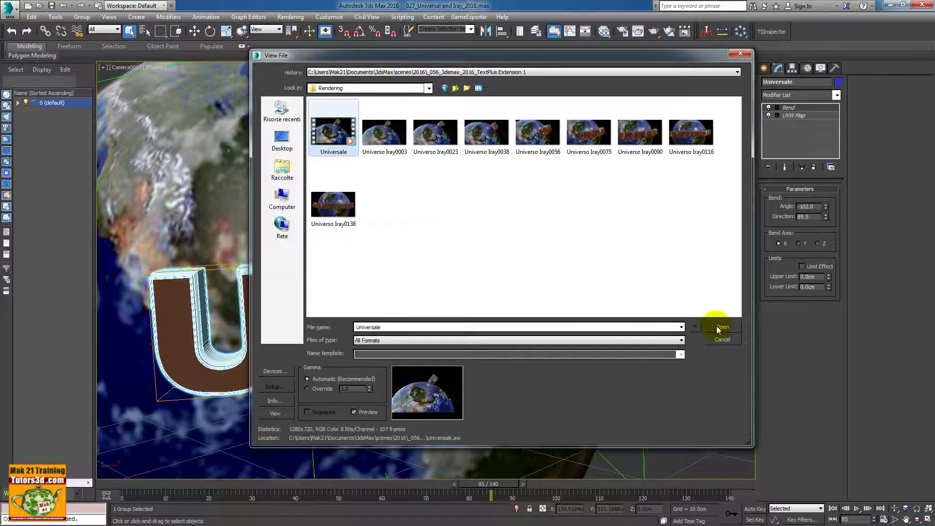
{"action": "left_click", "coordinate": [717, 330]}
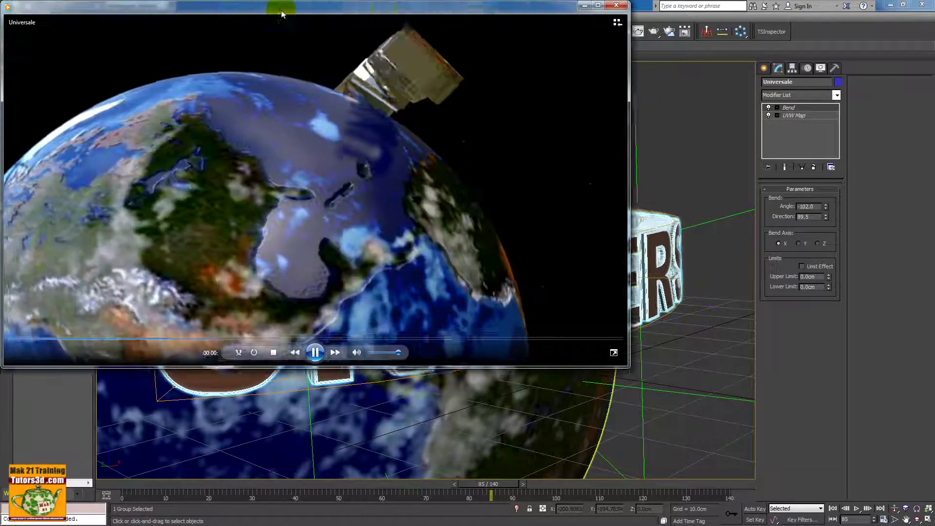
Step: Replay the rendered Universale video in the centred Media Player, pausing at two seconds, then close it
{"action": "left_click_drag", "start_coordinate": [282, 14], "coordinate": [393, 100]}
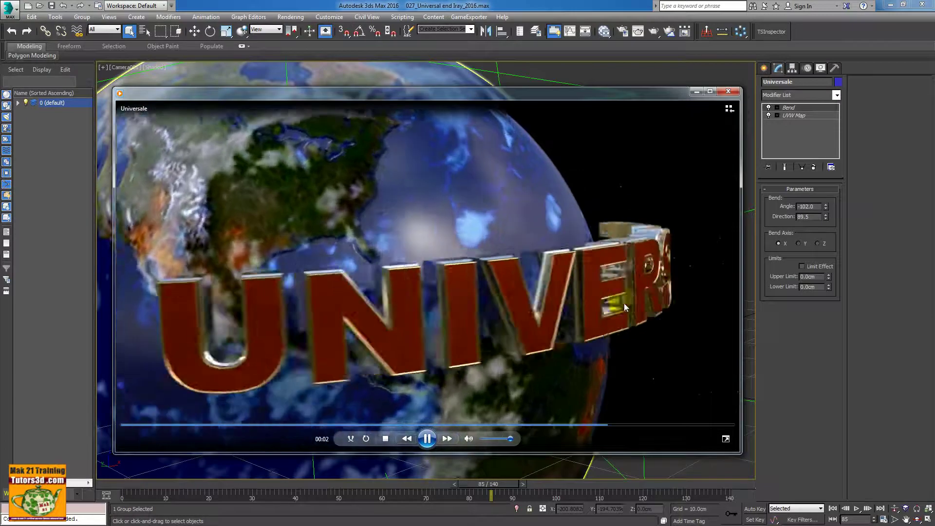
{"action": "left_click", "coordinate": [624, 303]}
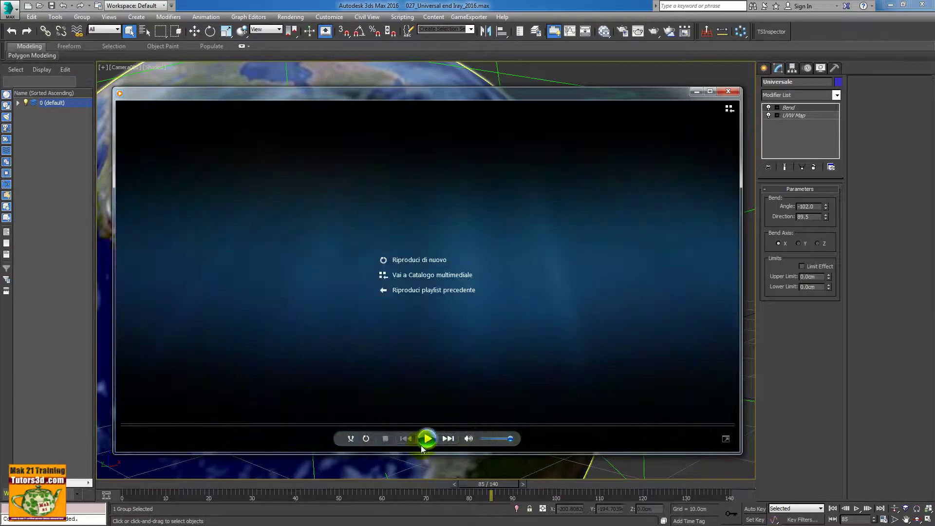
{"action": "left_click", "coordinate": [427, 440]}
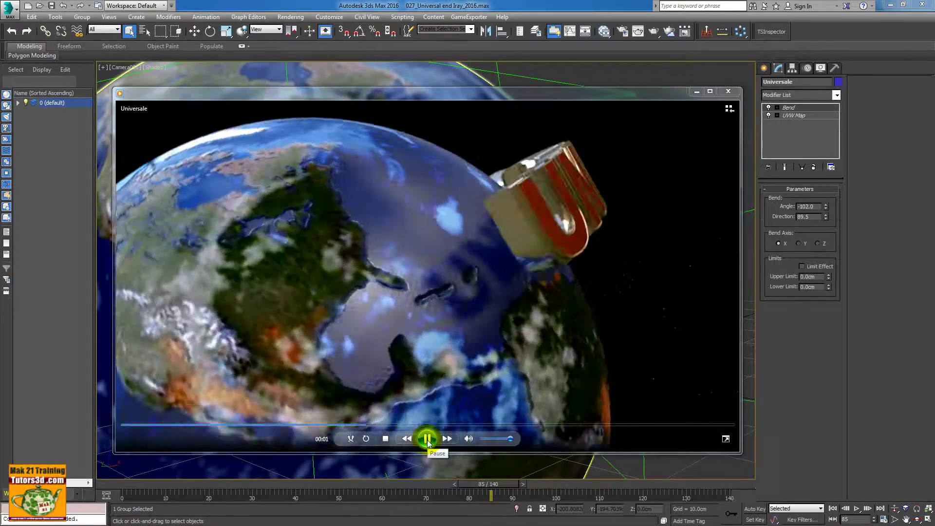
{"action": "left_click", "coordinate": [428, 439]}
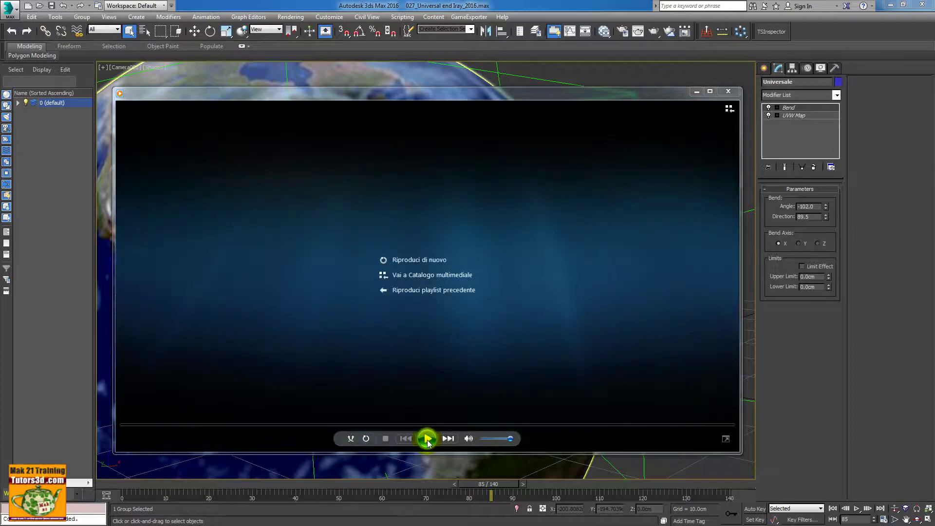
{"action": "left_click", "coordinate": [427, 440]}
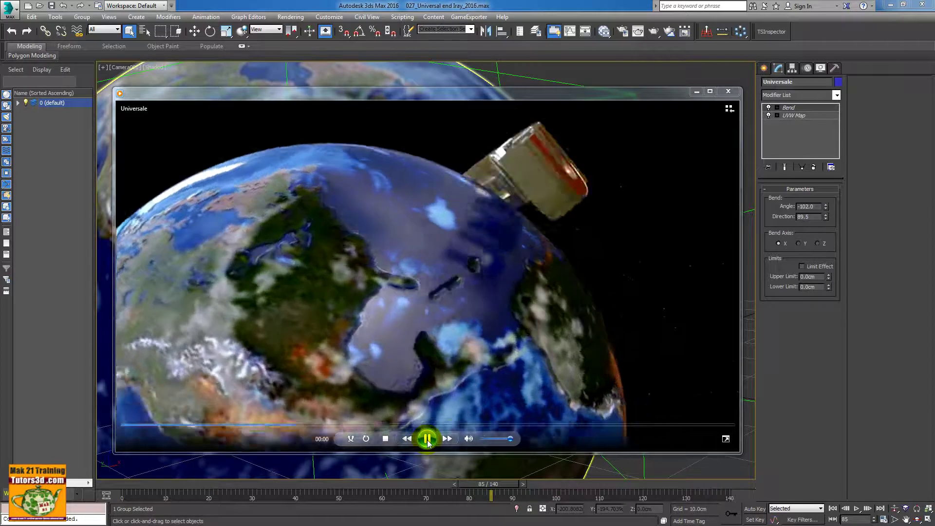
{"action": "left_click", "coordinate": [427, 440]}
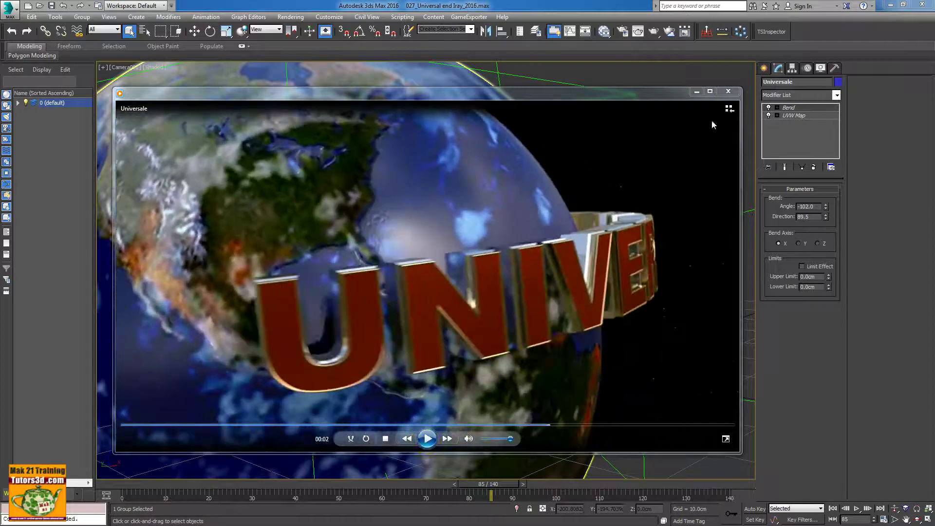
{"action": "left_click", "coordinate": [728, 91]}
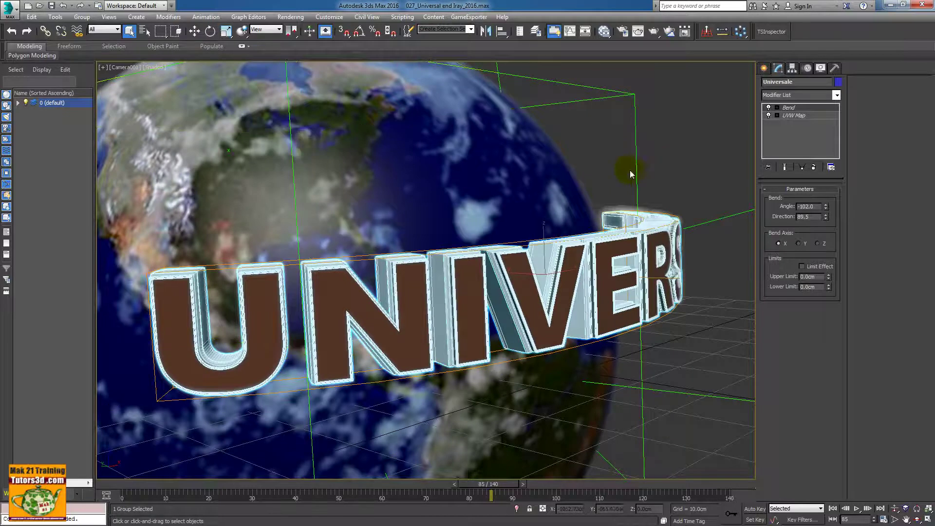
Step: Rewind to frame 0, play the animation, then scrub to frame 140 with UNIVERSALE arched across the globe
{"action": "left_click_drag", "start_coordinate": [491, 484], "coordinate": [135, 498]}
{"action": "key", "text": "slash"}
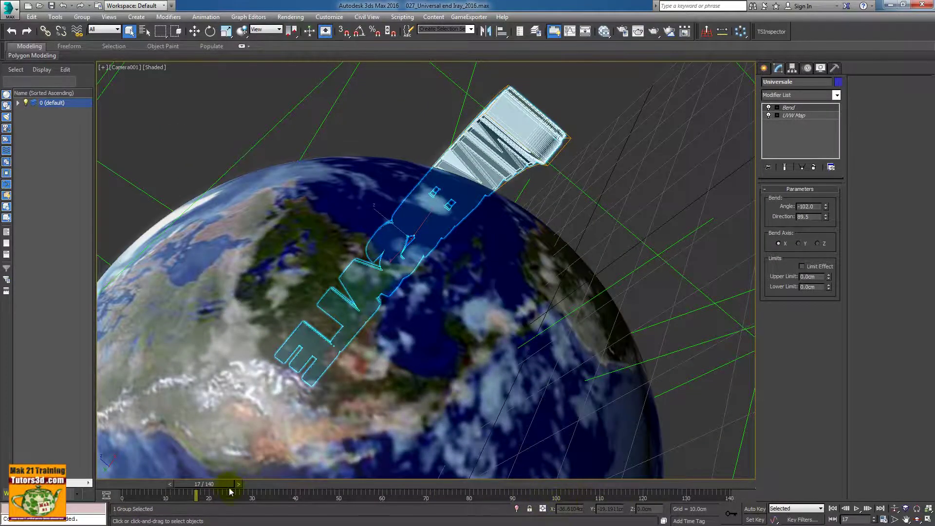
{"action": "left_click_drag", "start_coordinate": [196, 483], "coordinate": [683, 448]}
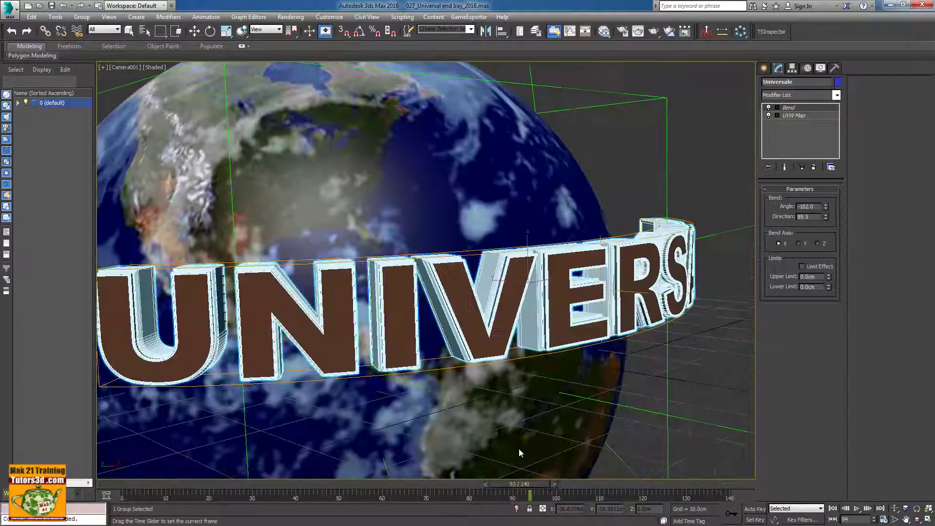
{"action": "mouse_move", "coordinate": [682, 449]}
{"action": "left_mouse_down"}
{"action": "mouse_move", "coordinate": [600, 427]}
{"action": "mouse_move", "coordinate": [253, 444]}
{"action": "mouse_move", "coordinate": [763, 447]}
{"action": "left_mouse_up"}
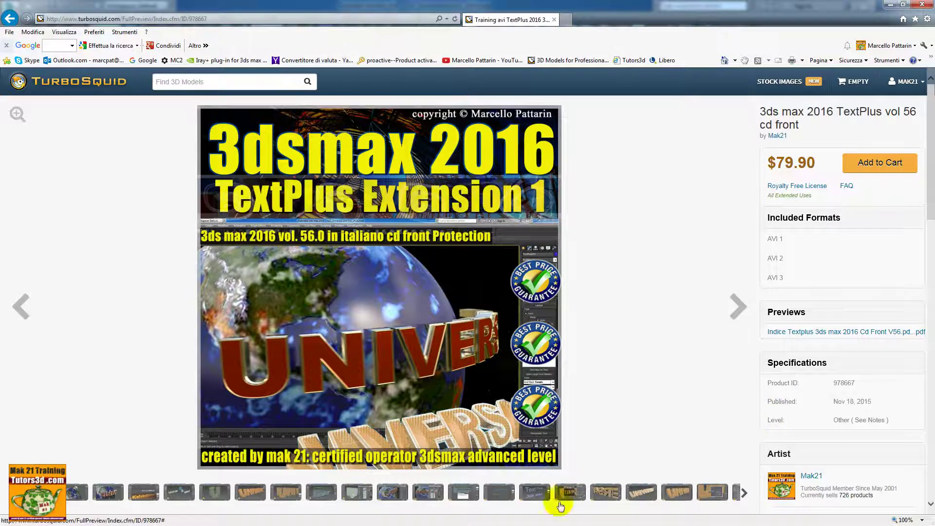
Step: Browse the course preview thumbnails, ending on the orange wireframe UNIVERSAL lettering image
{"action": "left_click", "coordinate": [534, 492]}
{"action": "left_click", "coordinate": [570, 496]}
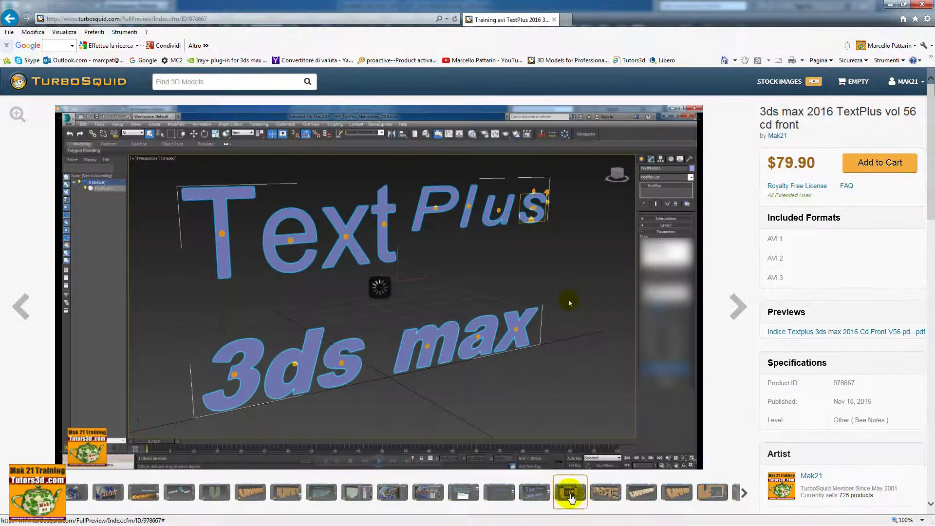
{"action": "left_click", "coordinate": [643, 496]}
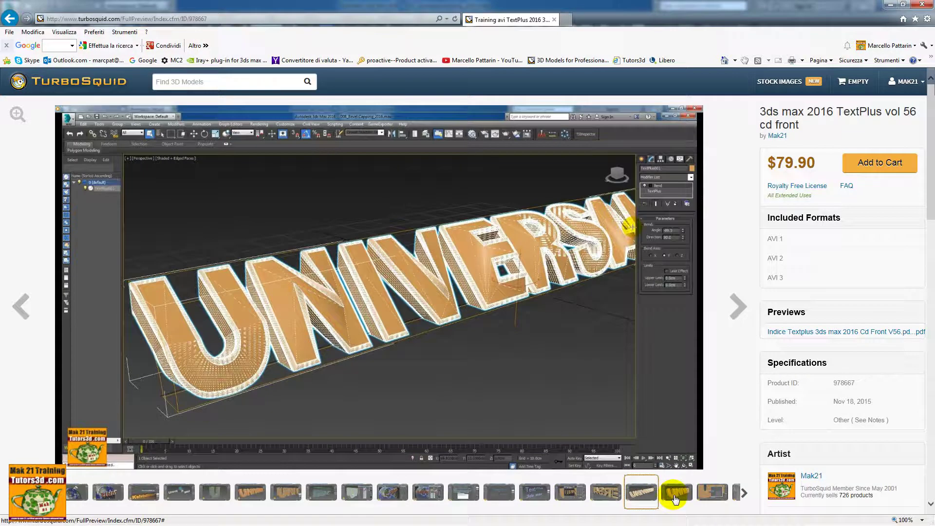
{"action": "left_click", "coordinate": [715, 495]}
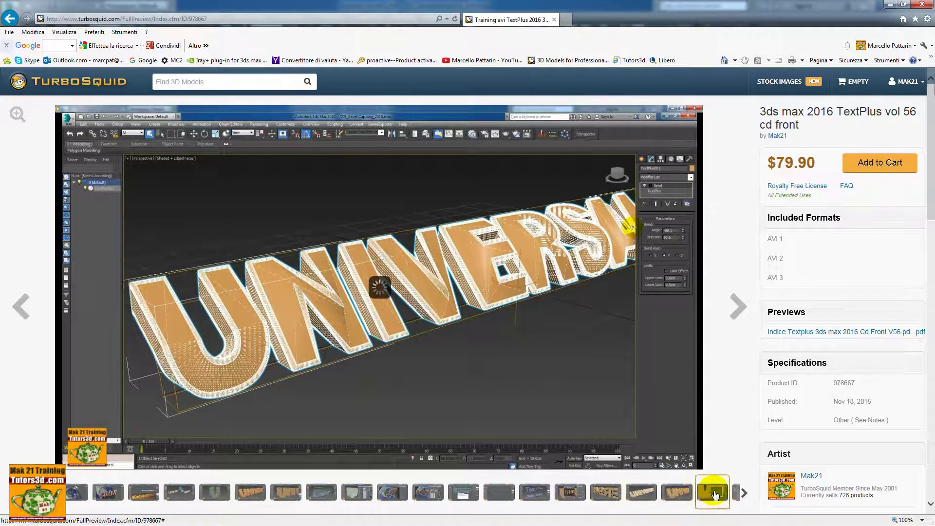
{"action": "left_click", "coordinate": [643, 496]}
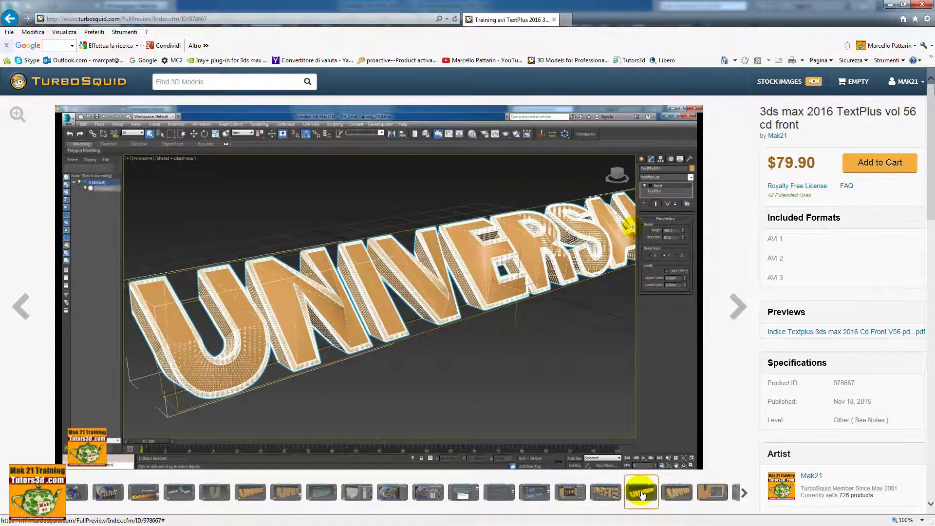